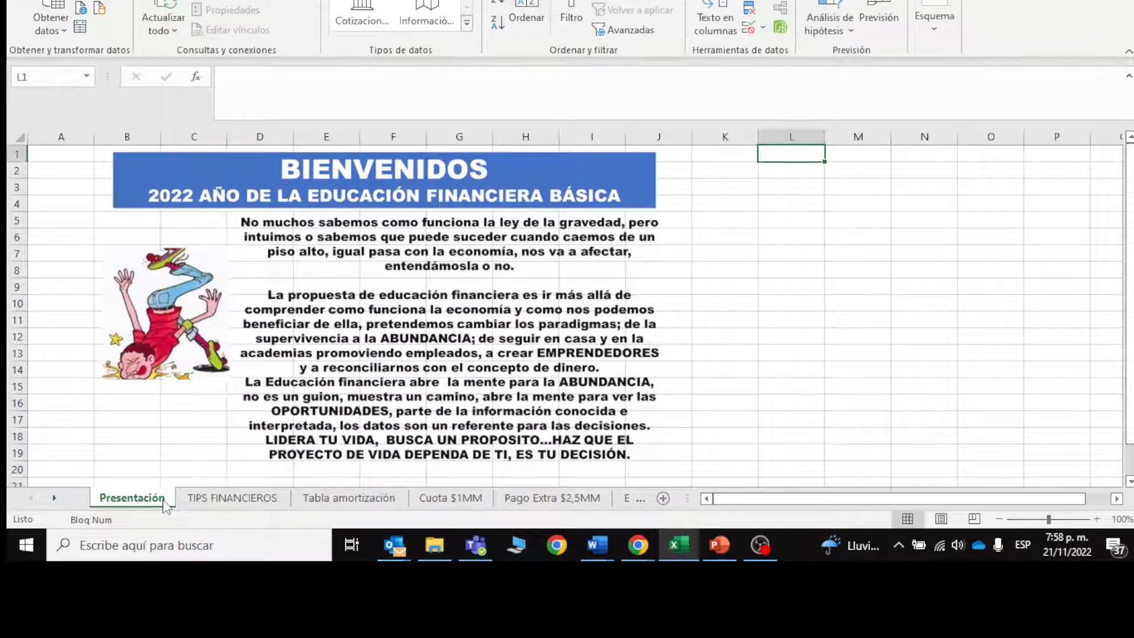
{"action": "key", "text": "Left"}
{"action": "key", "text": "Left"}
{"action": "key", "text": "Down"}
{"action": "key", "text": "Down"}
{"action": "key", "text": "Down"}
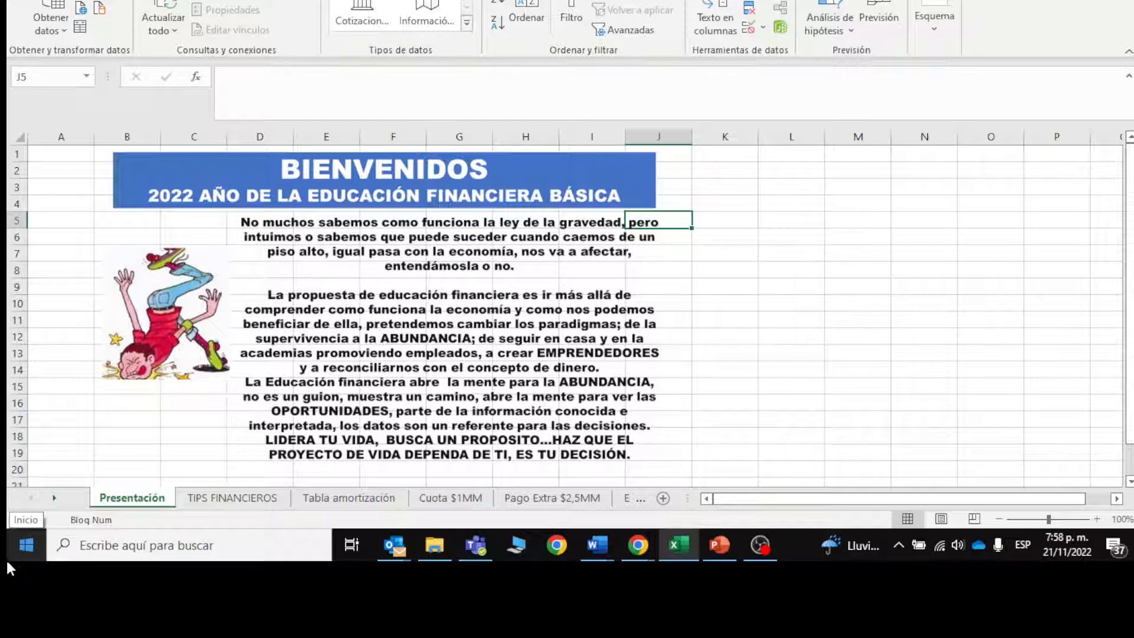
Step: Look over the TIPS FINANCIEROS sheet and examine the loan amount, interest, payment periods and payment formula in B2:B5 of Tabla amortización
{"action": "left_click", "coordinate": [204, 502]}
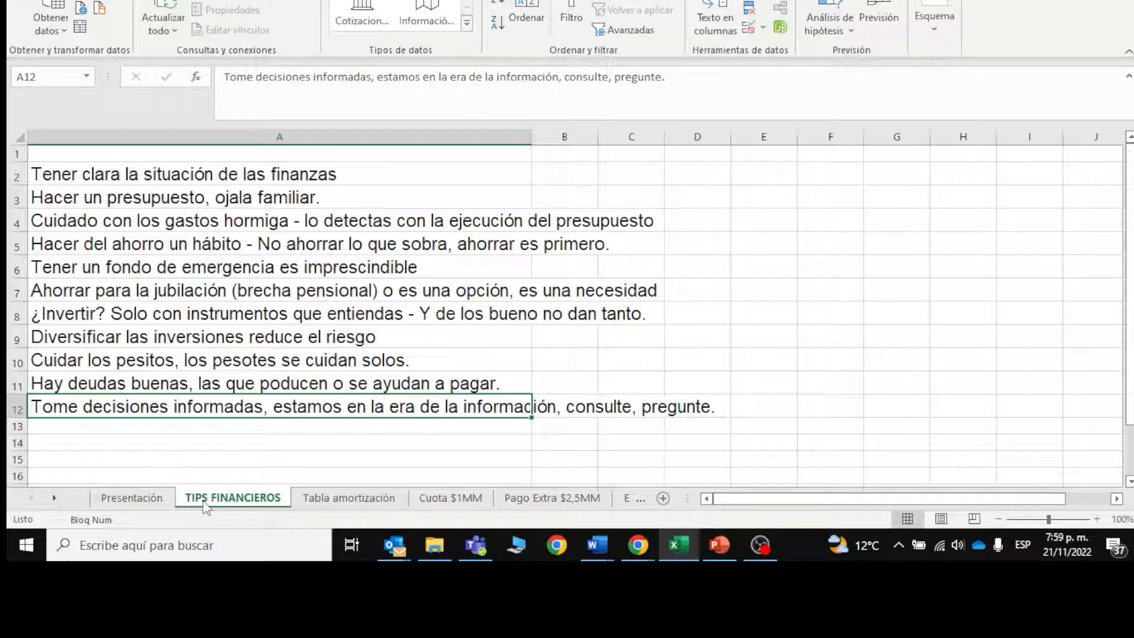
{"action": "left_click", "coordinate": [348, 499]}
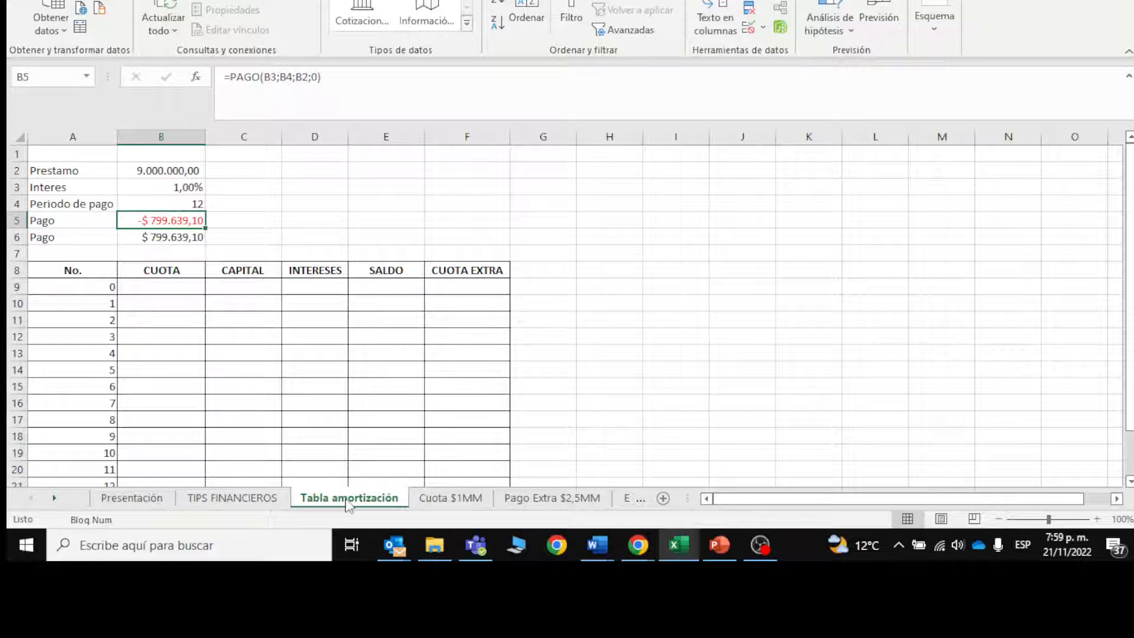
{"action": "key", "text": "Up"}
{"action": "key", "text": "Up"}
{"action": "key", "text": "Up"}
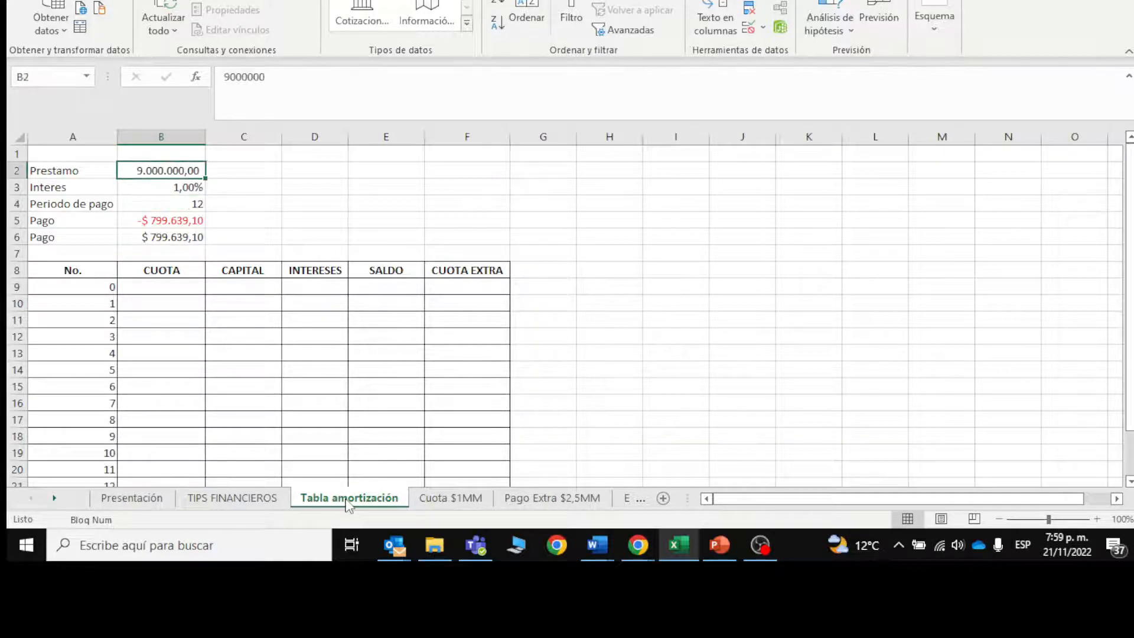
{"action": "key", "text": "Down"}
{"action": "key", "text": "Down"}
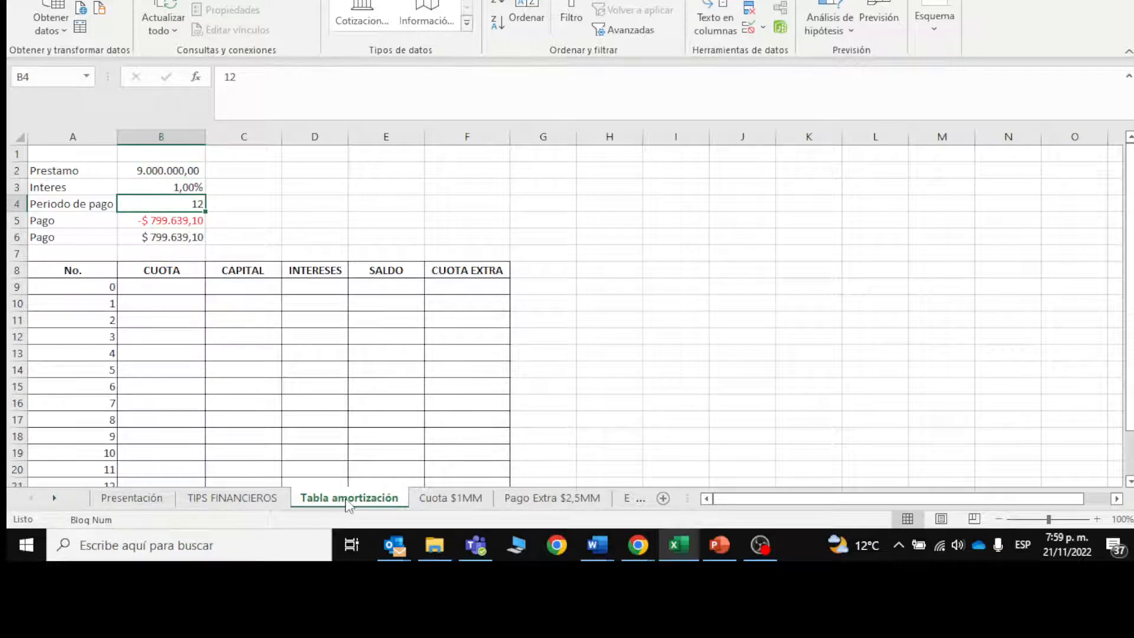
{"action": "key", "text": "Down"}
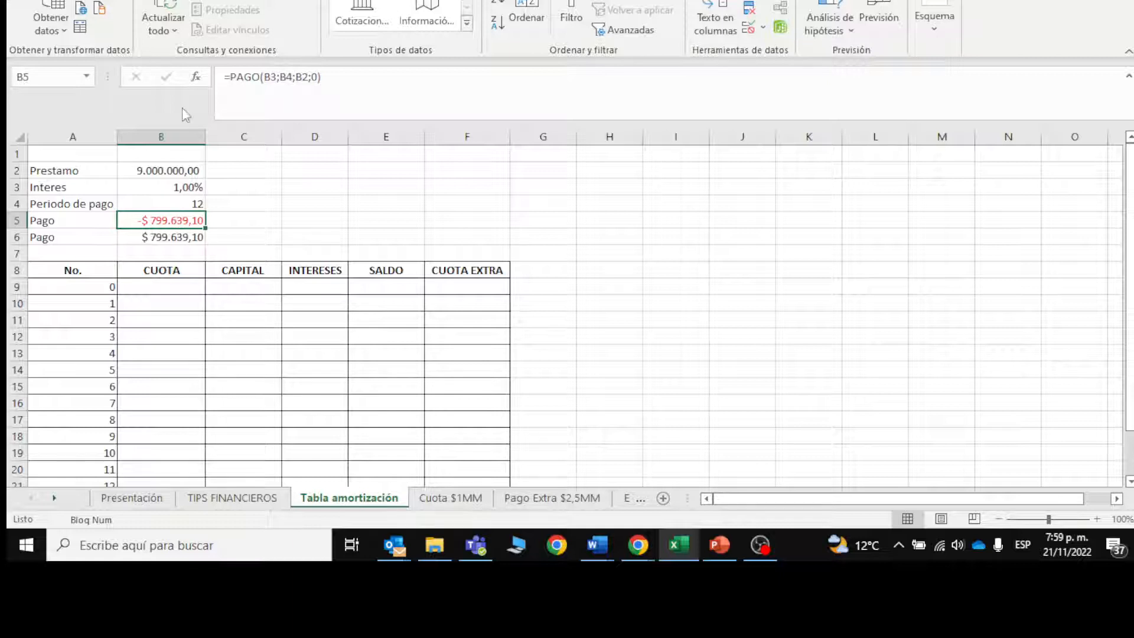
Step: Open the PAGO function arguments of the payment in B5, point the rate (Tasa) to interest cell B3 and accept
{"action": "left_click", "coordinate": [196, 77]}
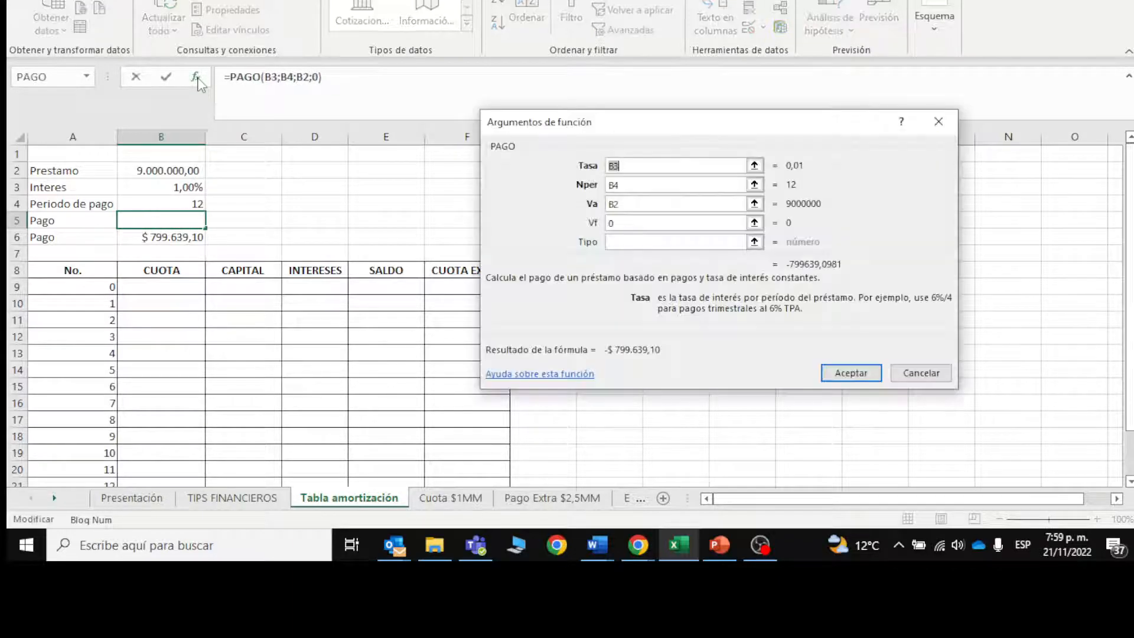
{"action": "left_click", "coordinate": [171, 187]}
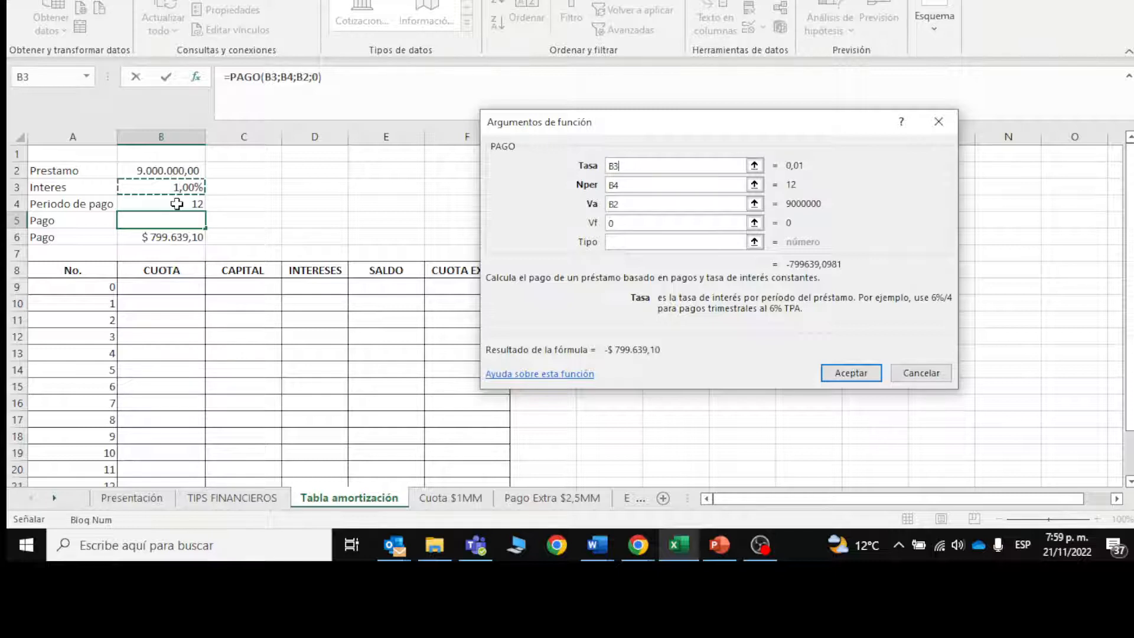
{"action": "left_click", "coordinate": [177, 204]}
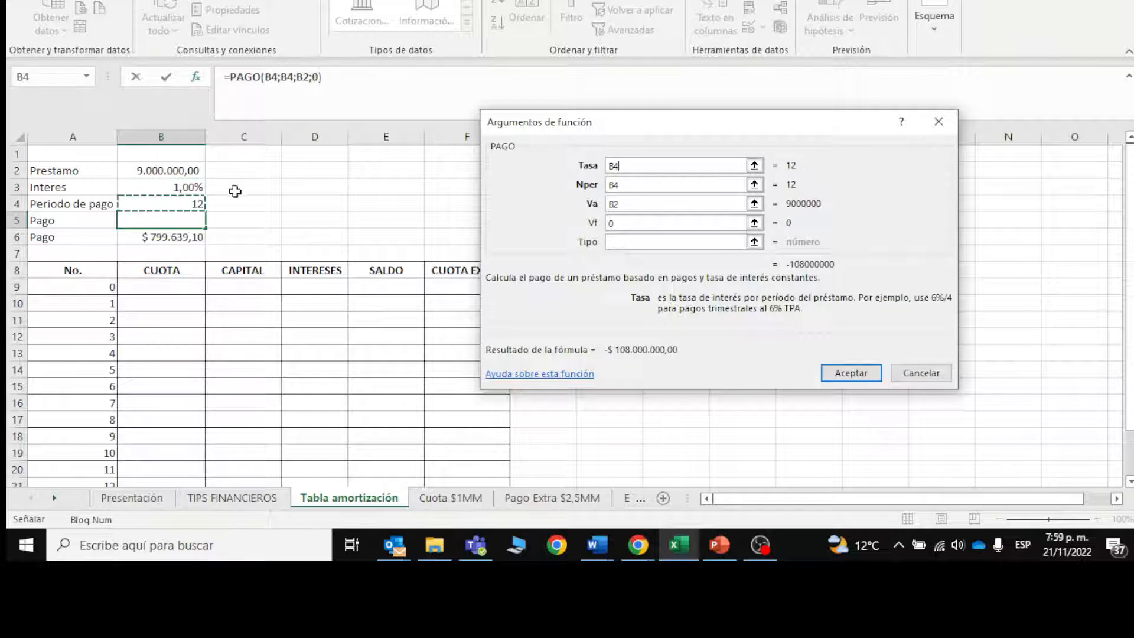
{"action": "left_click", "coordinate": [634, 165]}
{"action": "type", "text": "+"}
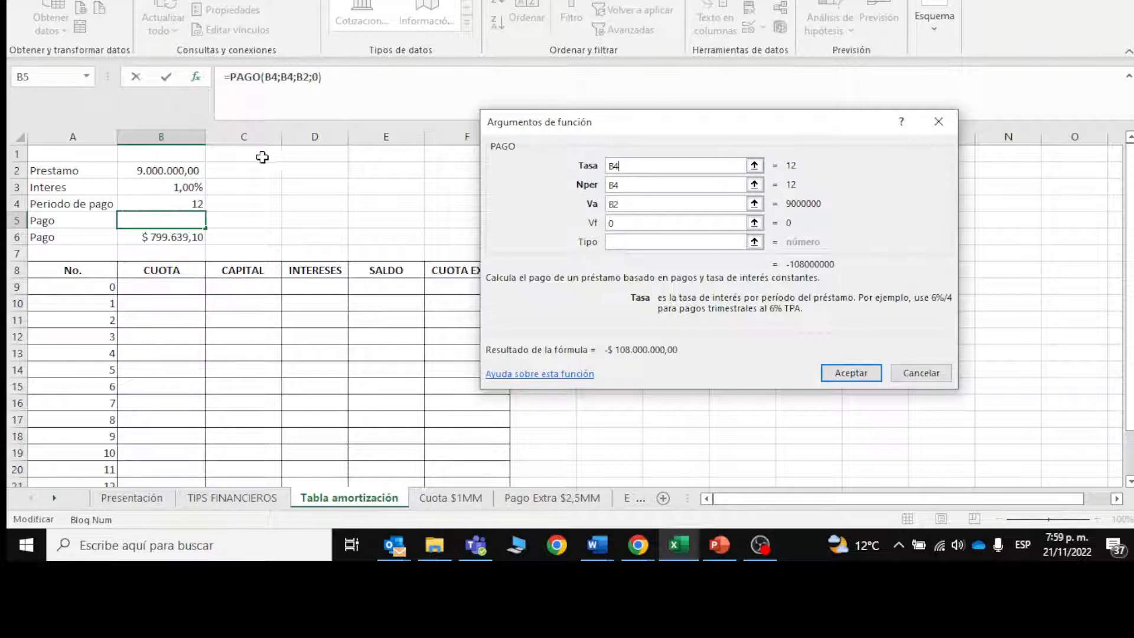
{"action": "left_click", "coordinate": [180, 187]}
{"action": "key", "text": "BackSpace"}
{"action": "key", "text": "BackSpace"}
{"action": "key", "text": "BackSpace"}
{"action": "key", "text": "BackSpace"}
{"action": "key", "text": "BackSpace"}
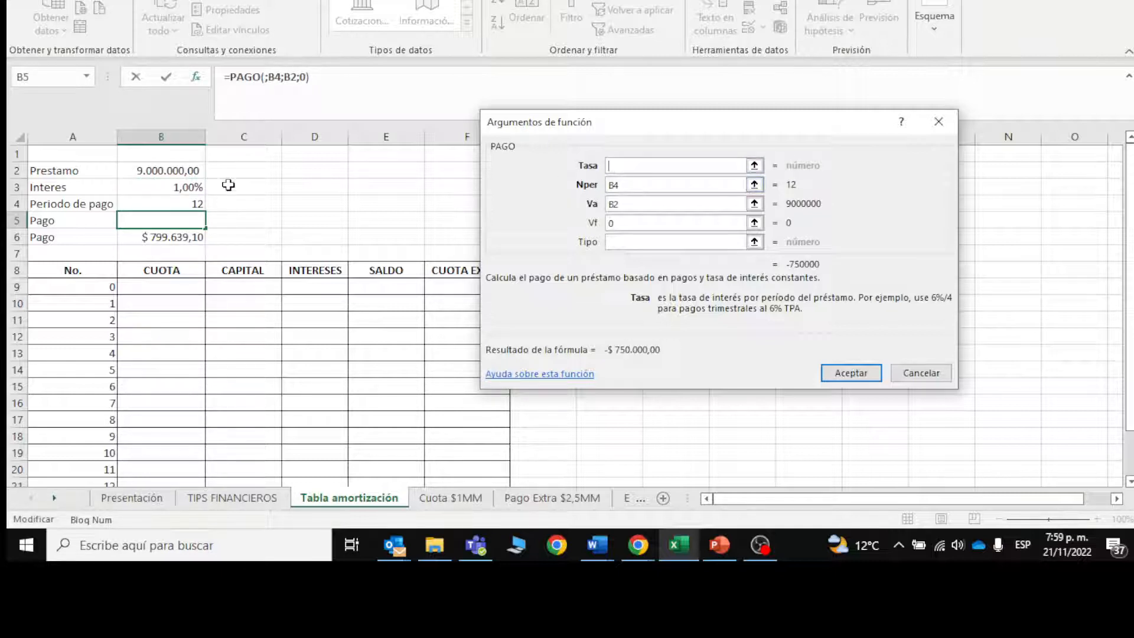
{"action": "left_click", "coordinate": [186, 186]}
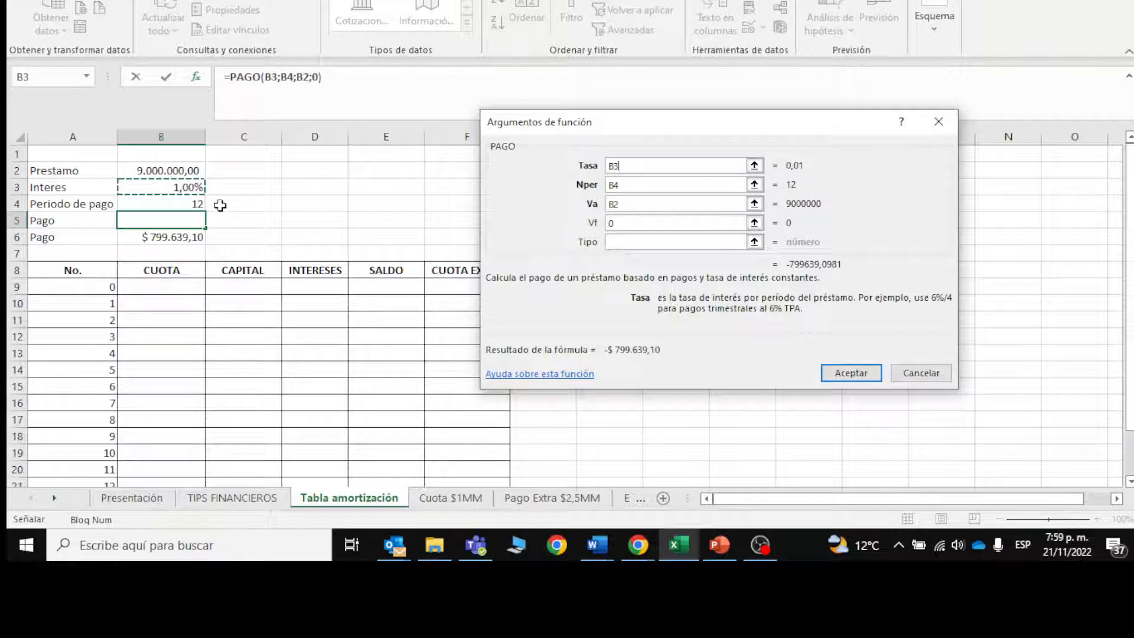
{"action": "left_click", "coordinate": [186, 204]}
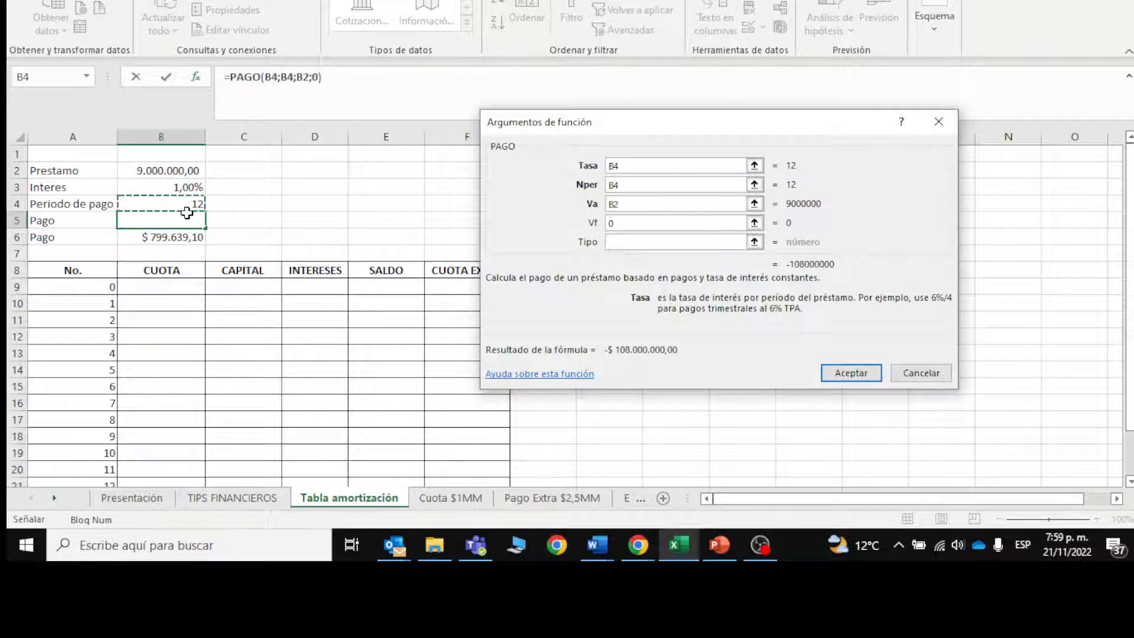
{"action": "left_click", "coordinate": [188, 186]}
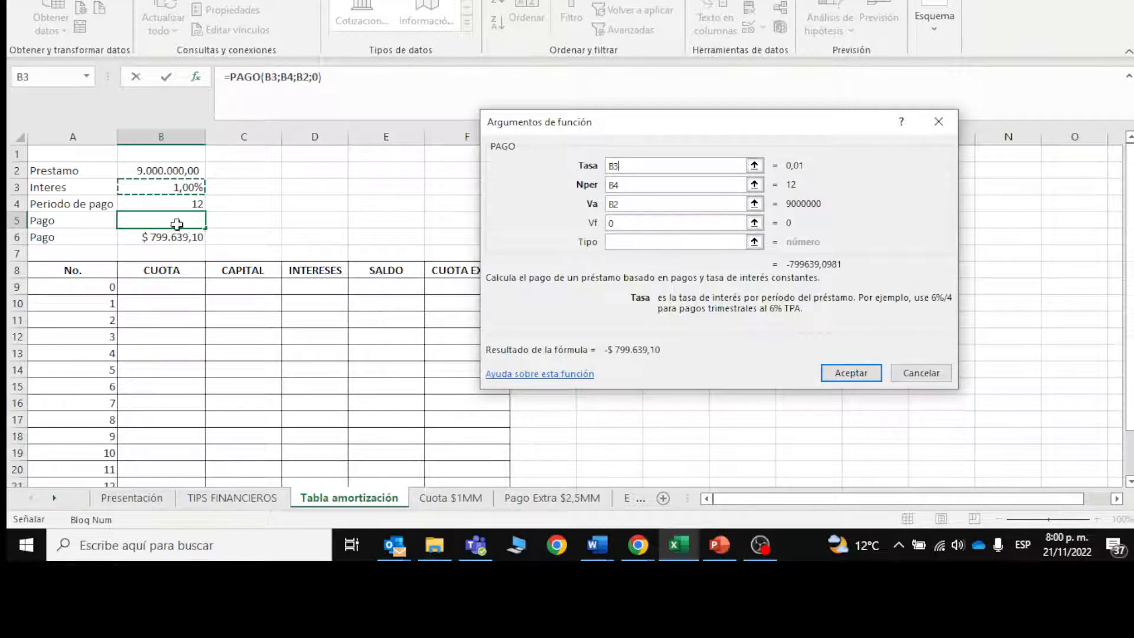
{"action": "left_click", "coordinate": [840, 373]}
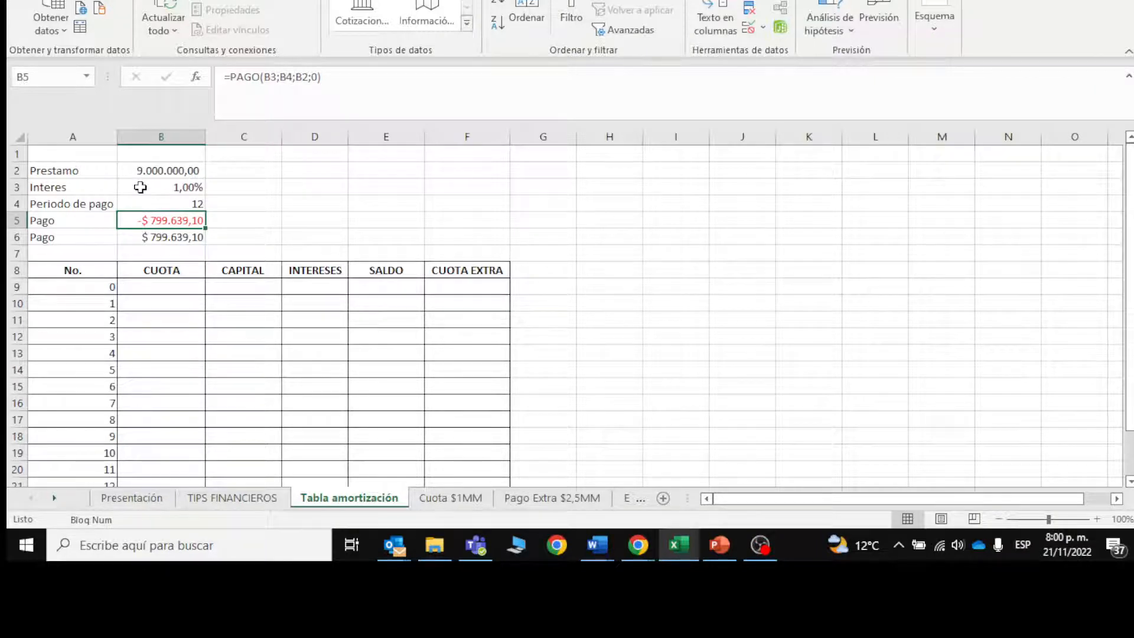
Step: Reveal the CUOTA values in B10:B21 by setting their font colour to black
{"action": "left_click", "coordinate": [165, 302]}
{"action": "left_click_drag", "start_coordinate": [166, 302], "coordinate": [185, 420]}
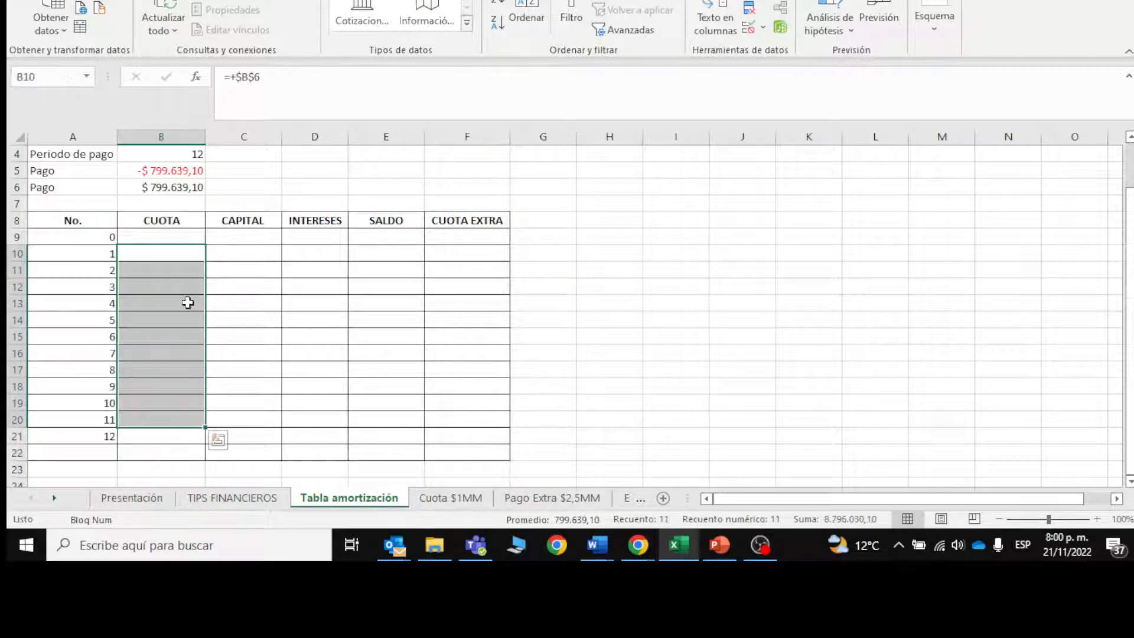
{"action": "left_click_drag", "start_coordinate": [177, 248], "coordinate": [174, 437]}
{"action": "left_click", "coordinate": [65, 0]}
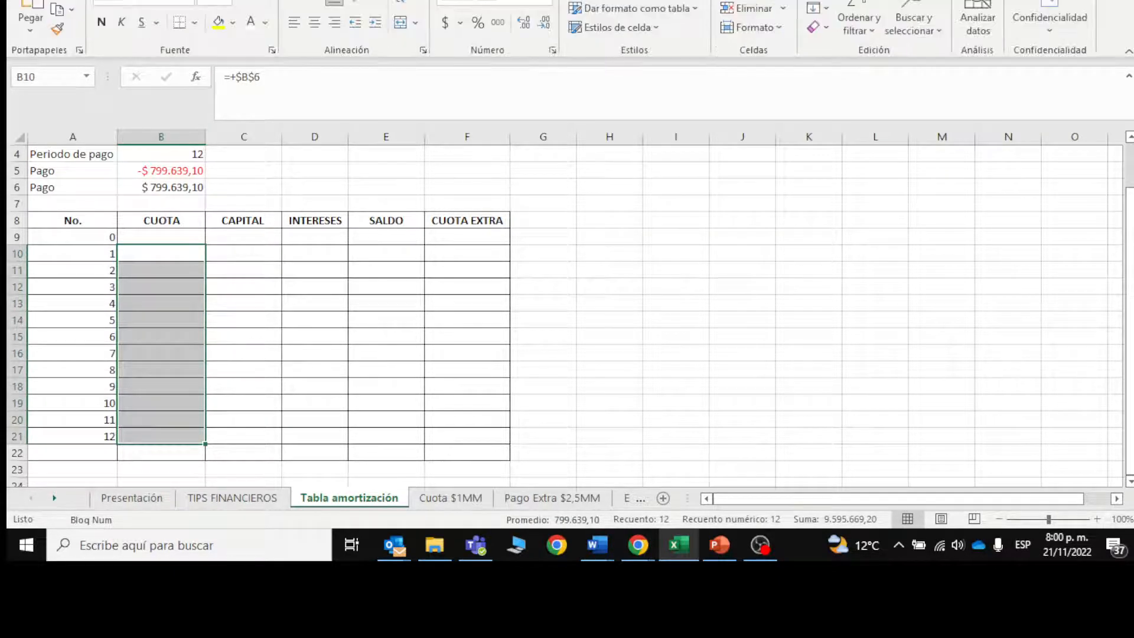
{"action": "left_click", "coordinate": [265, 23]}
{"action": "left_click", "coordinate": [258, 45]}
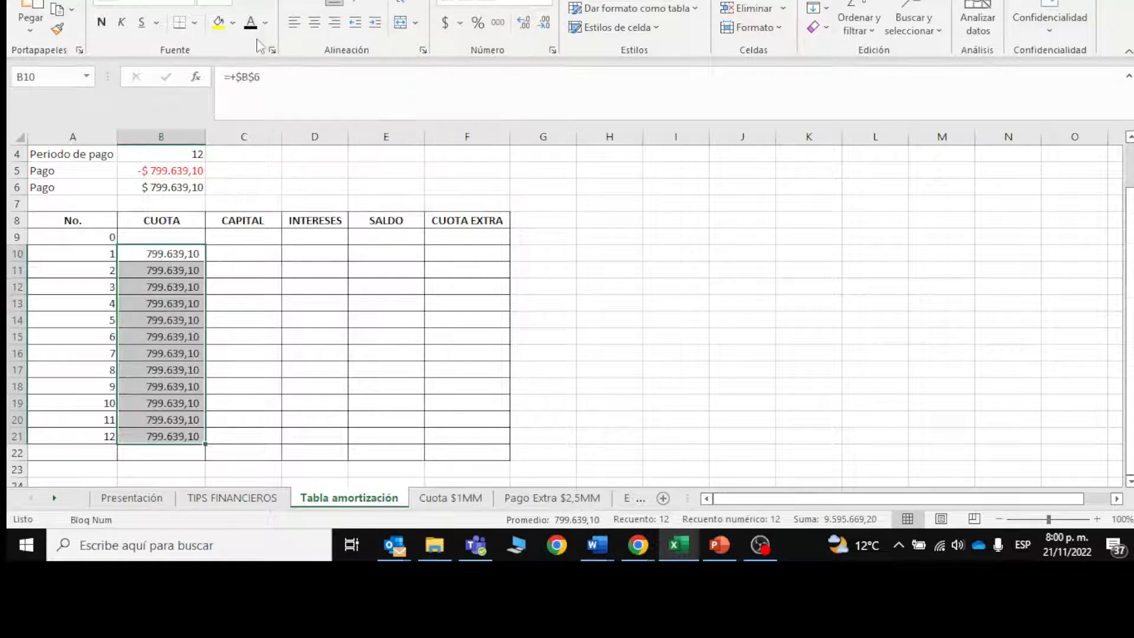
Step: Set the font colour of D9:F9 to black to reveal the starting balance and select its cell, E9
{"action": "left_click", "coordinate": [235, 253]}
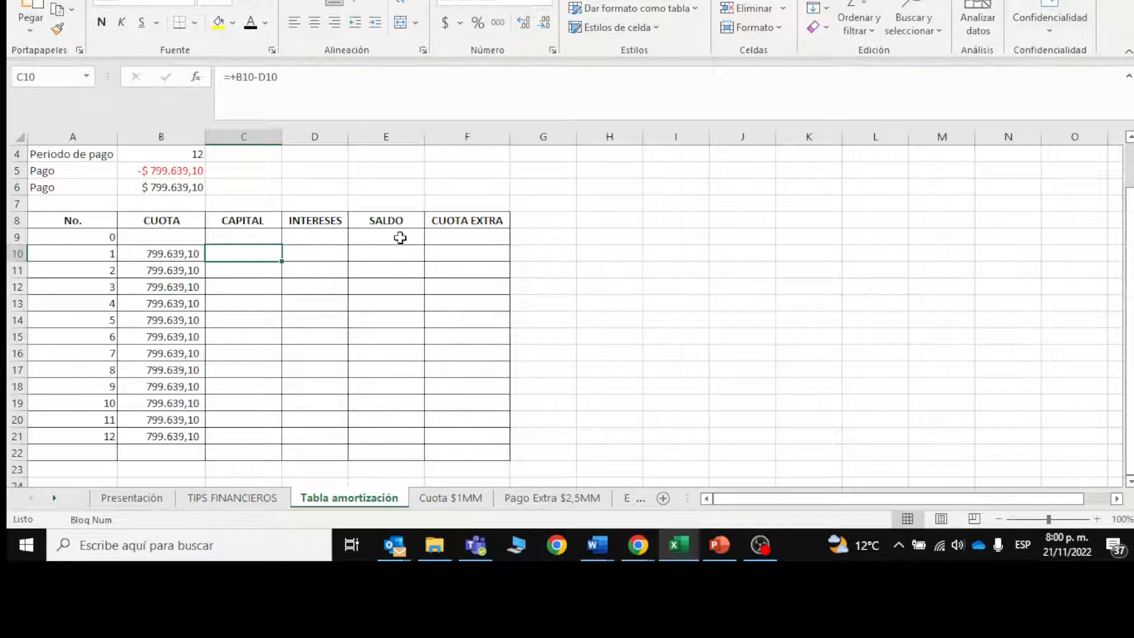
{"action": "left_click_drag", "start_coordinate": [331, 235], "coordinate": [456, 238]}
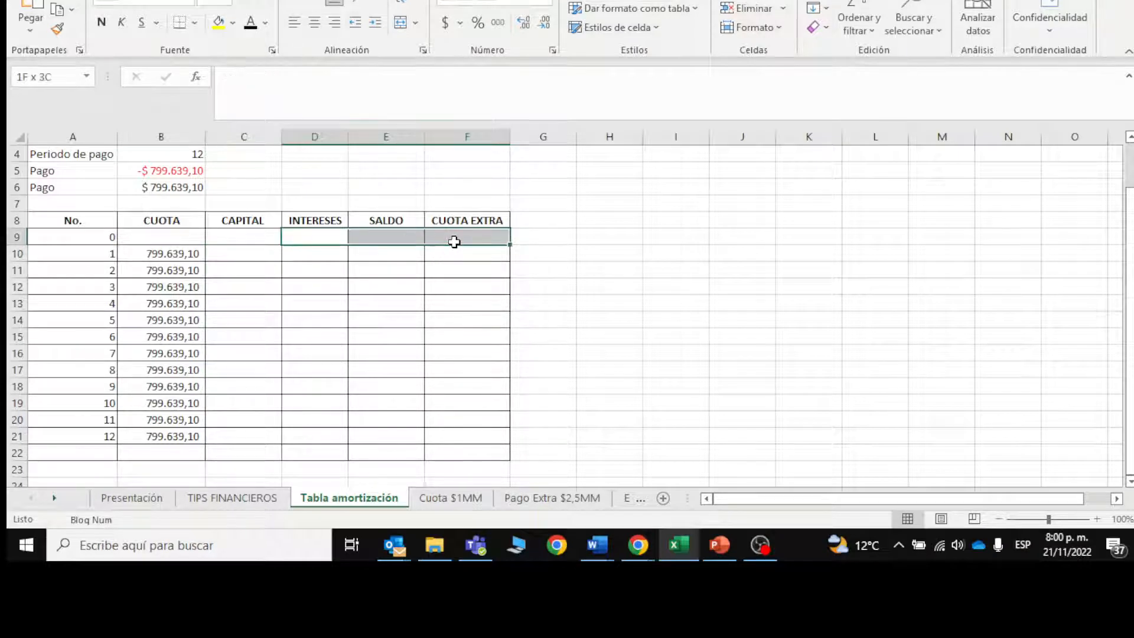
{"action": "left_click", "coordinate": [250, 24]}
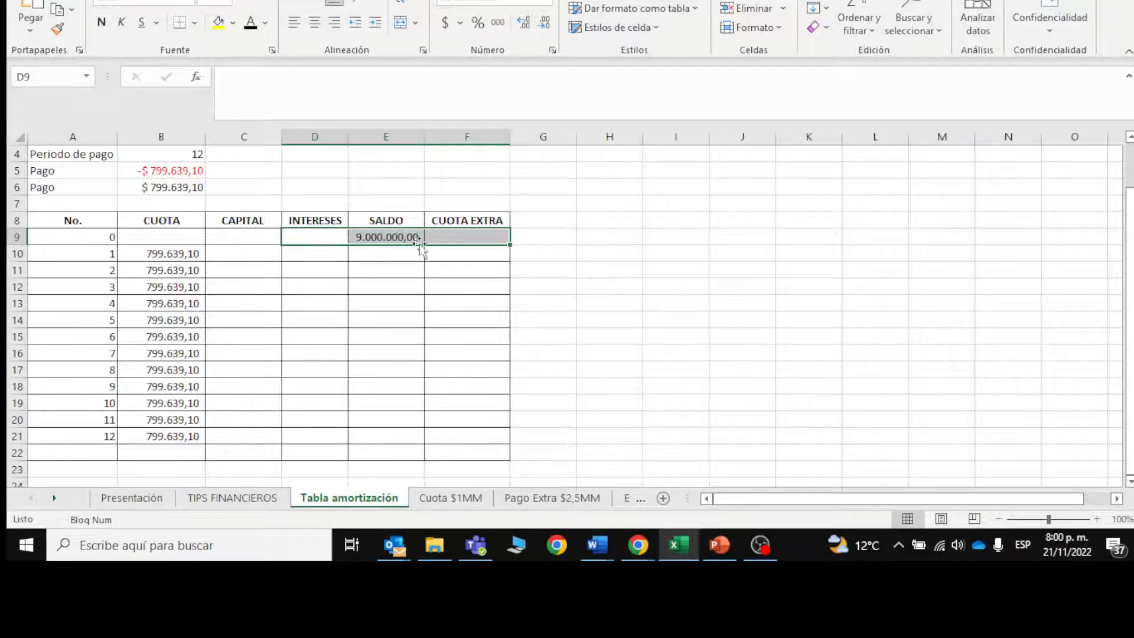
{"action": "left_click", "coordinate": [408, 248]}
{"action": "left_click", "coordinate": [413, 243]}
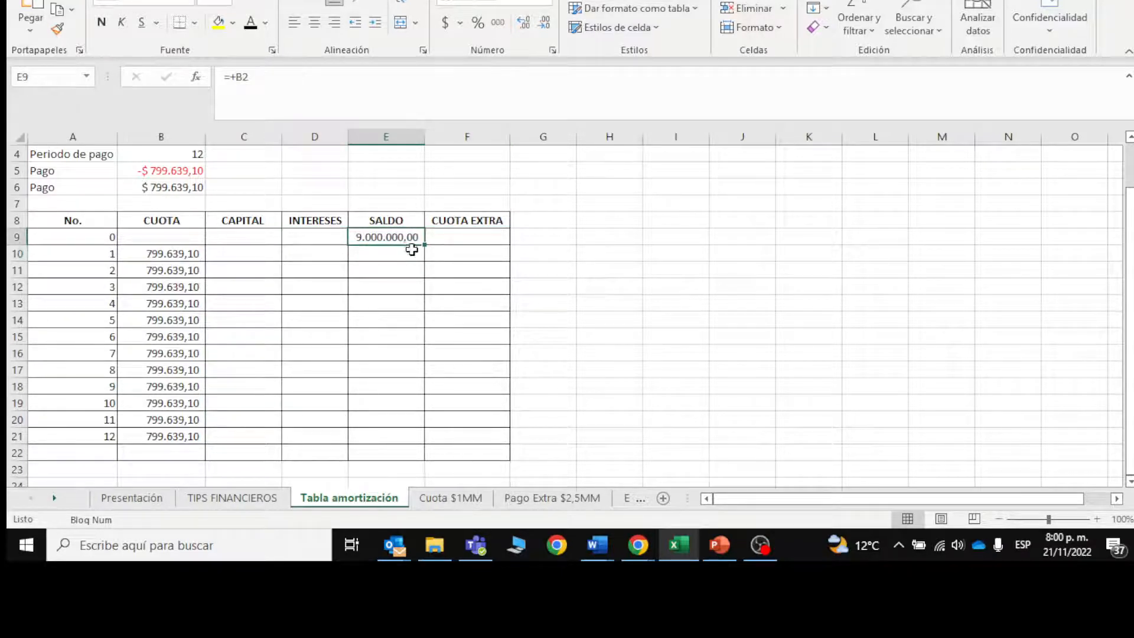
Step: Set the font colour of the SALDO values in E10:E21 to black
{"action": "left_click", "coordinate": [412, 251]}
{"action": "left_click_drag", "start_coordinate": [407, 248], "coordinate": [406, 437]}
{"action": "key", "text": "ctrl+d"}
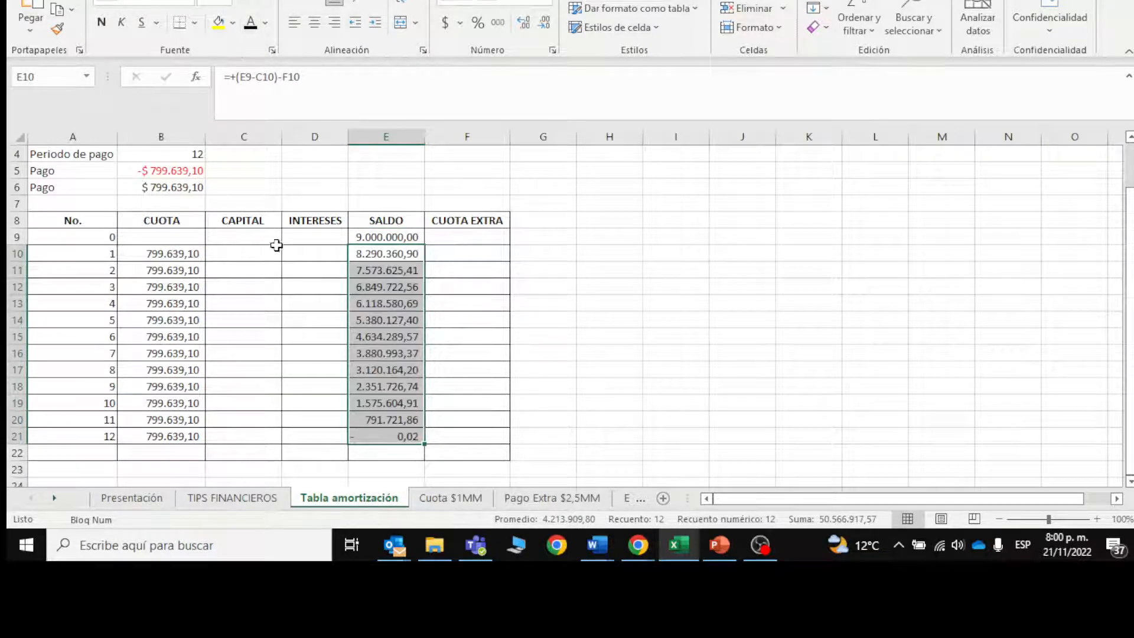
Step: Check the starting balance in E9 and set the font colour of the INTERESES values in D10:D21 to black
{"action": "left_click", "coordinate": [295, 252]}
{"action": "left_click", "coordinate": [379, 236]}
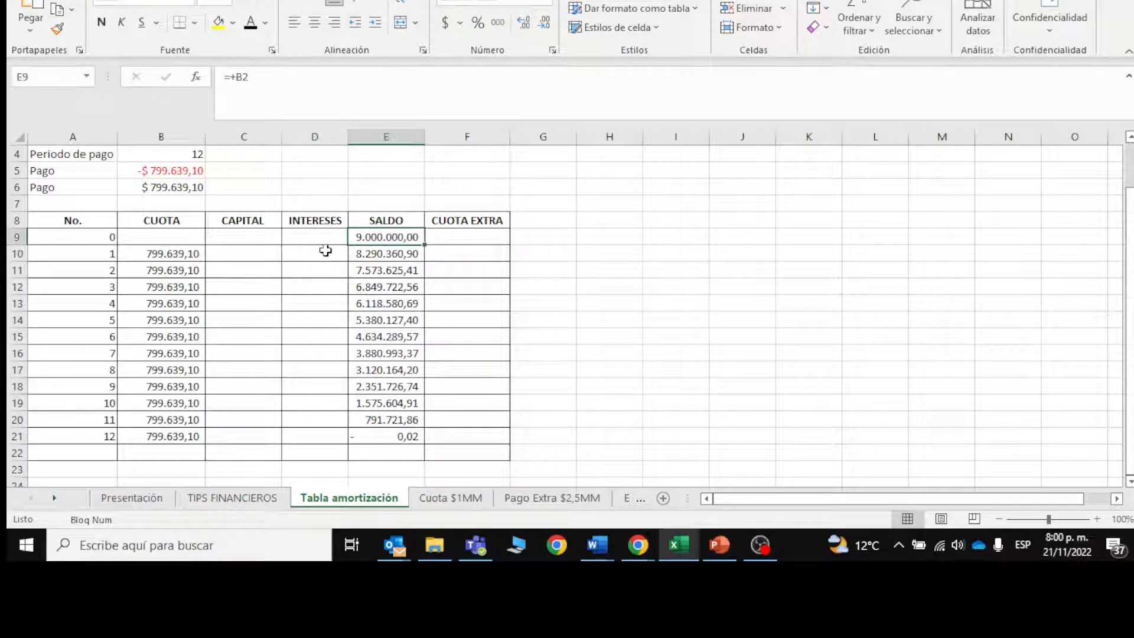
{"action": "left_click", "coordinate": [322, 251]}
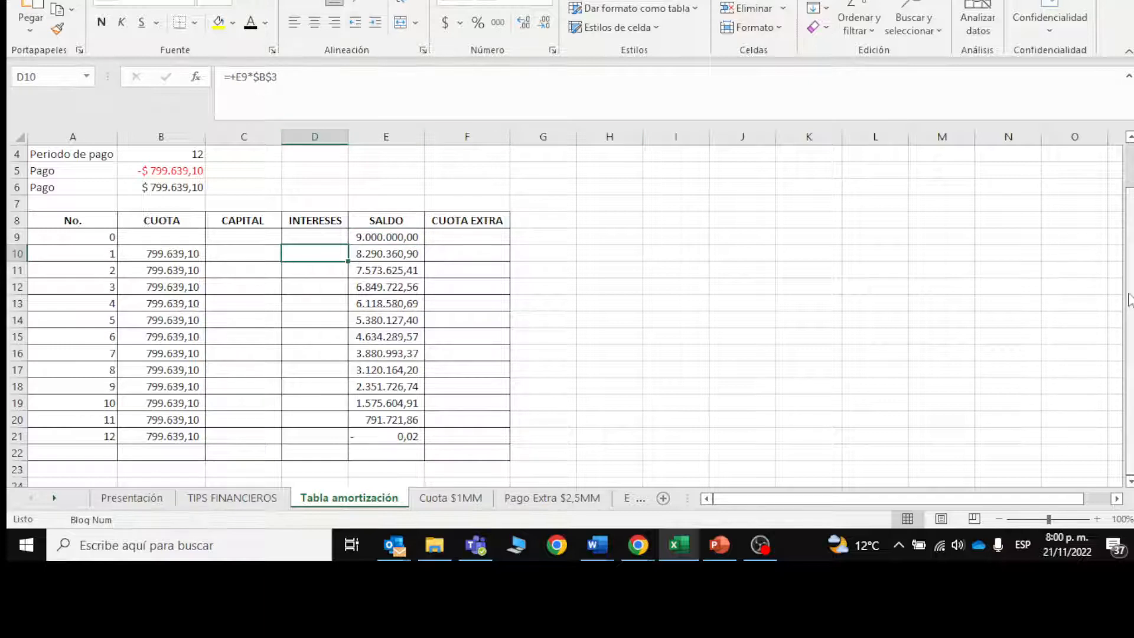
{"action": "scroll", "coordinate": [1072, 281], "scroll_direction": "up", "scroll_amount": 1}
{"action": "left_click_drag", "start_coordinate": [297, 301], "coordinate": [328, 436]}
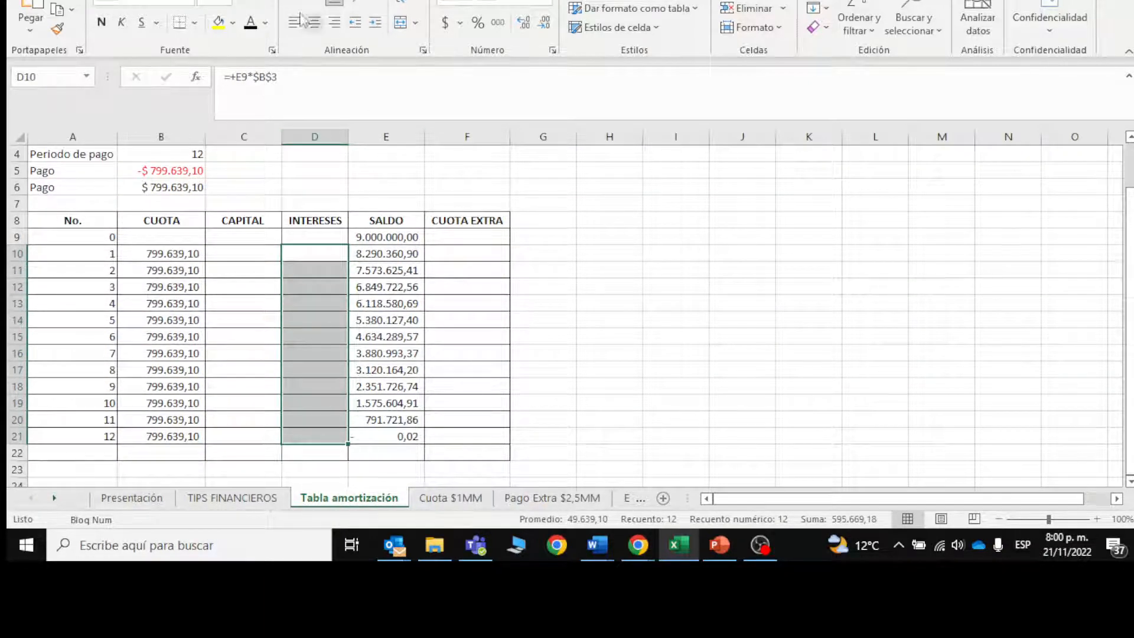
{"action": "key", "text": "ctrl+j"}
{"action": "left_click", "coordinate": [320, 251]}
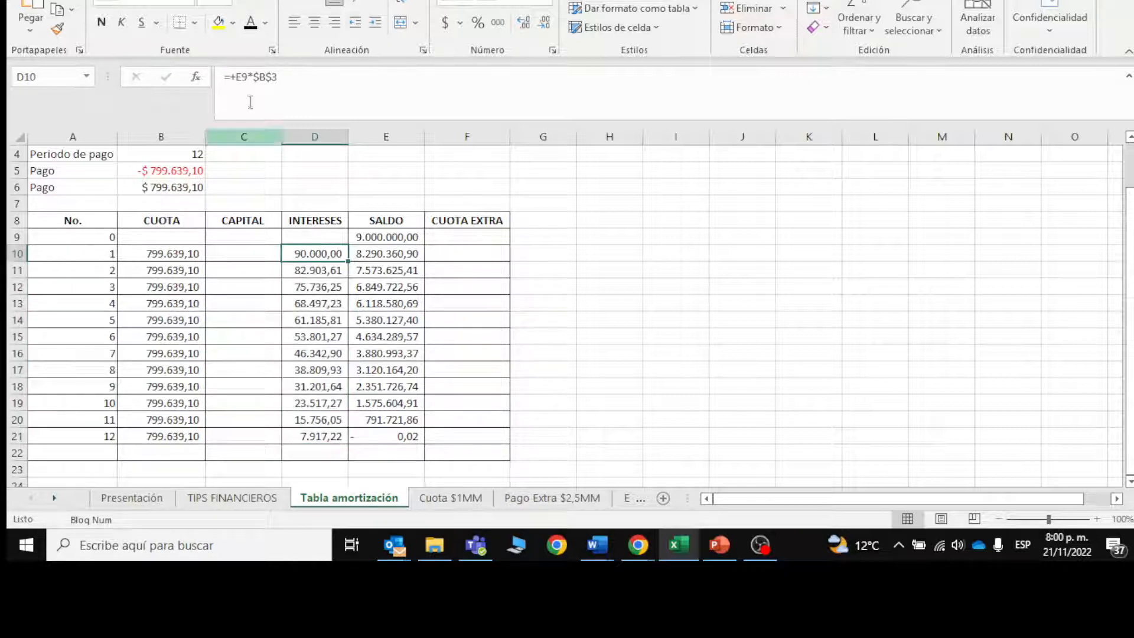
Step: Set the font colour of the first CAPITAL value in C10 to black and copy its formula down to C21
{"action": "left_click", "coordinate": [243, 260]}
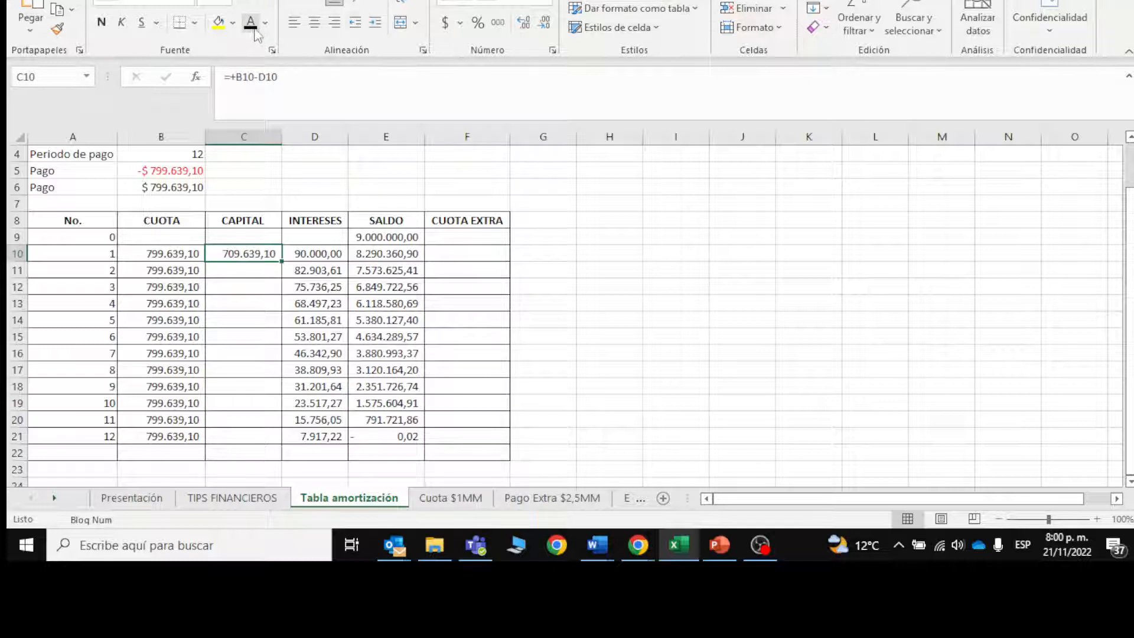
{"action": "left_click", "coordinate": [172, 252]}
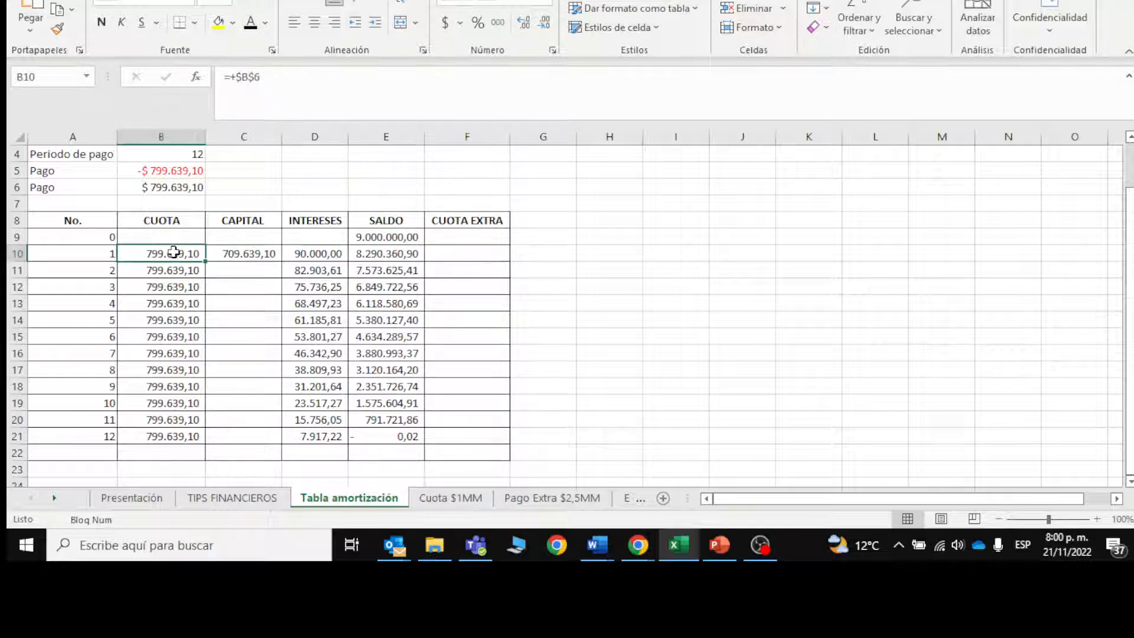
{"action": "left_click", "coordinate": [312, 253]}
{"action": "left_click", "coordinate": [239, 251]}
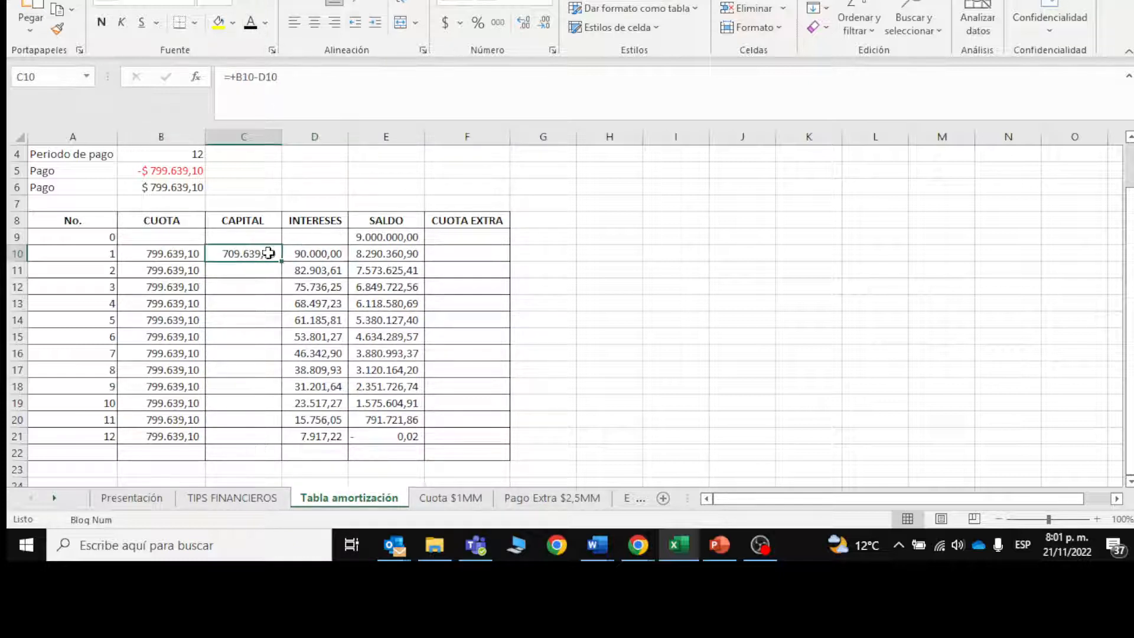
{"action": "left_click_drag", "start_coordinate": [281, 262], "coordinate": [284, 444]}
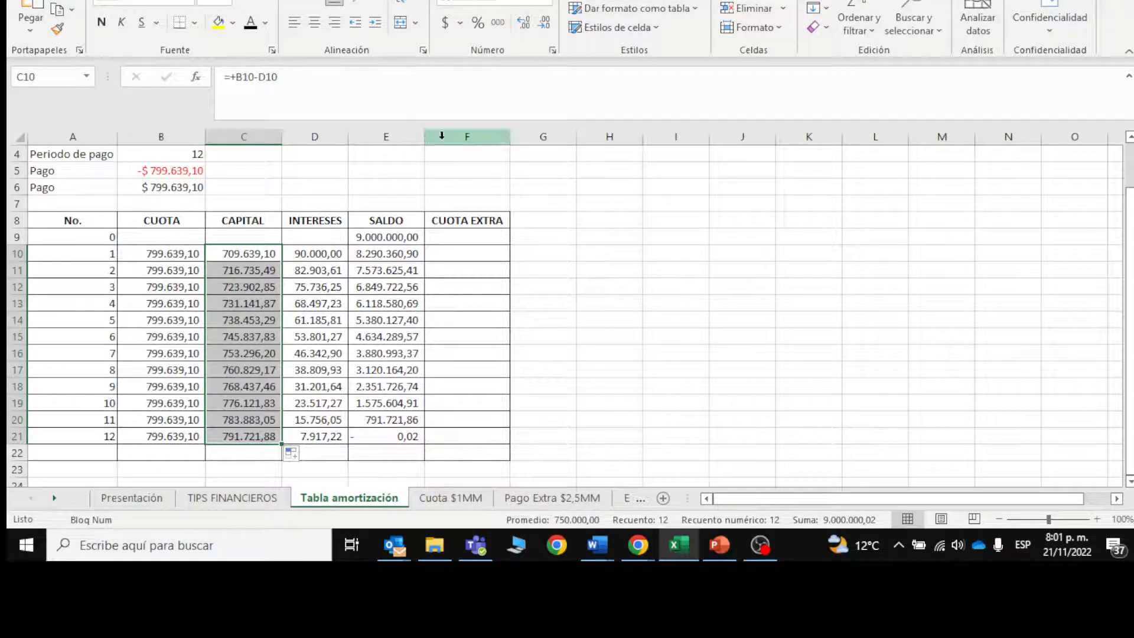
Step: Examine how the SALDO formulas from E10 down use the previous balance, the capital and the CUOTA EXTRA column
{"action": "left_click", "coordinate": [481, 252]}
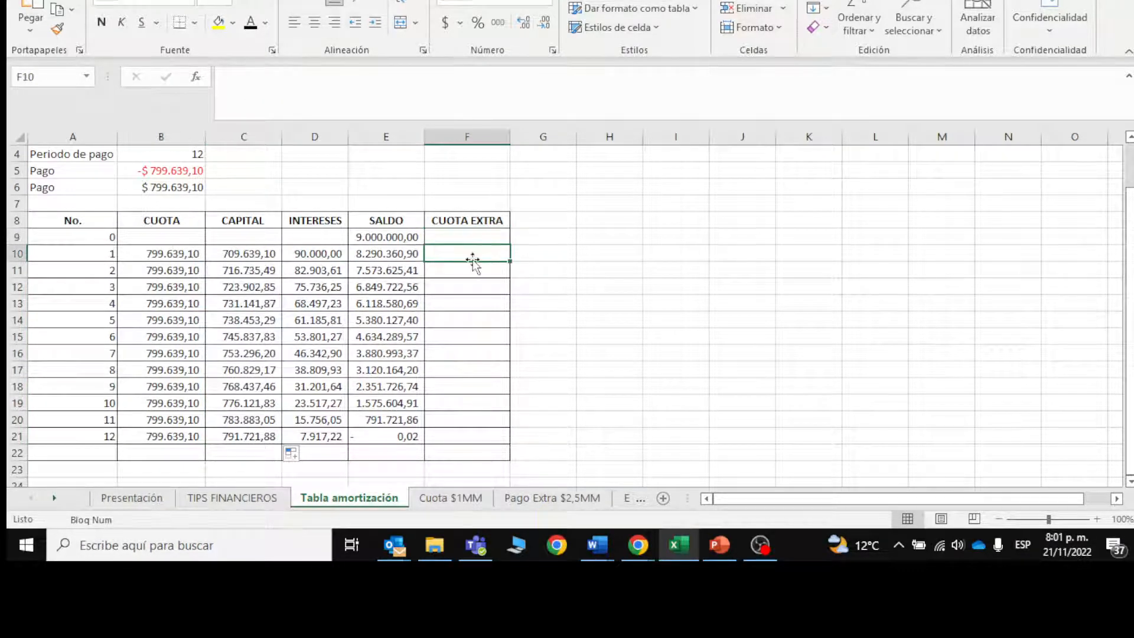
{"action": "left_click", "coordinate": [377, 260]}
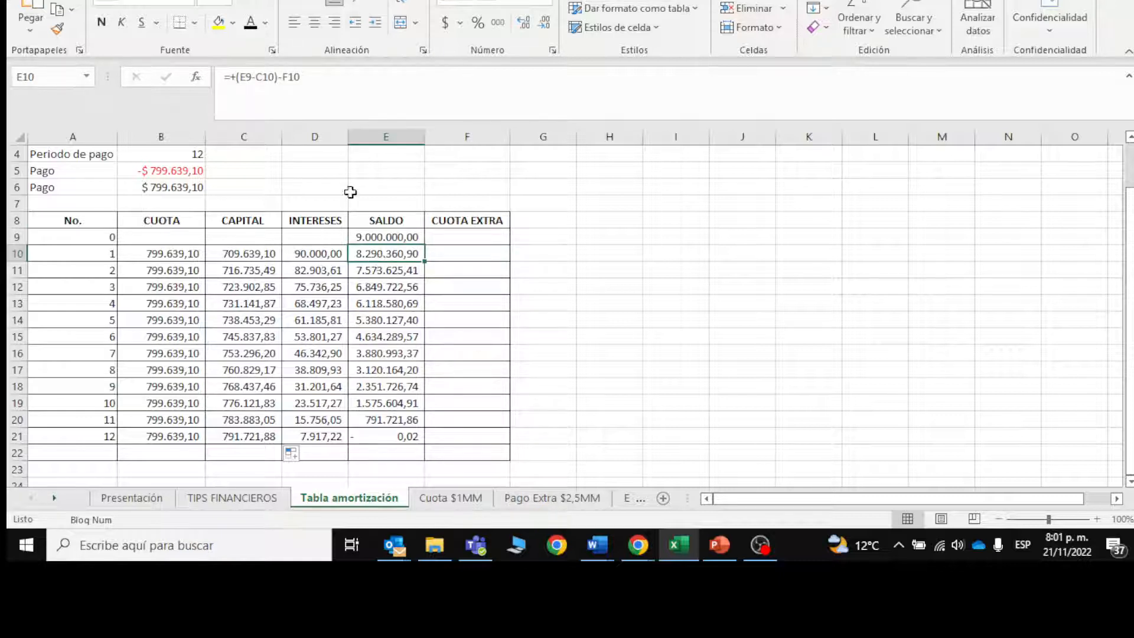
{"action": "key", "text": "Down"}
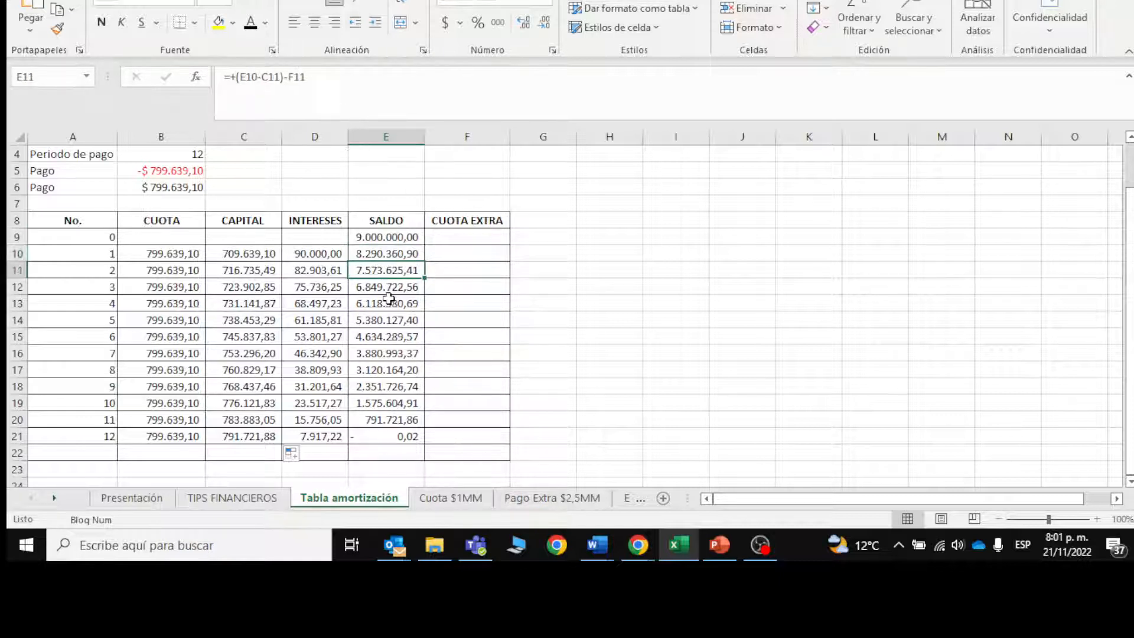
{"action": "key", "text": "Down"}
{"action": "key", "text": "Up"}
{"action": "key", "text": "Right"}
{"action": "key", "text": "Up"}
{"action": "key", "text": "Left"}
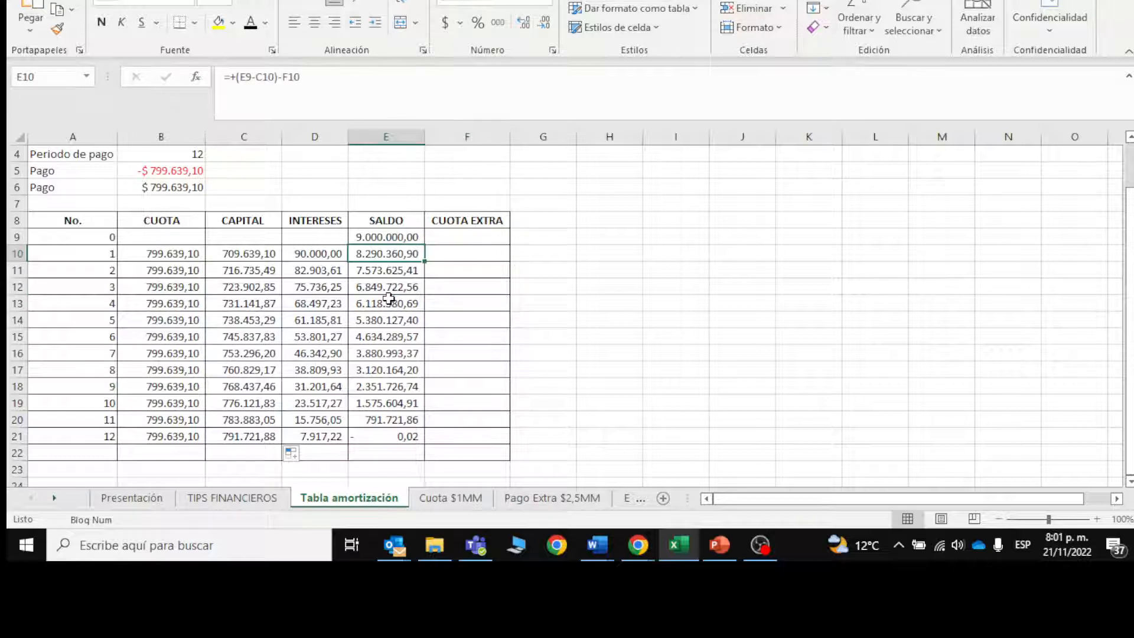
Step: Examine the starting balance formula in E9 and the loan amount and payment cells B2 and B5 it relates to
{"action": "key", "text": "Up"}
{"action": "key", "text": "Up"}
{"action": "key", "text": "Up"}
{"action": "key", "text": "Up"}
{"action": "key", "text": "Up"}
{"action": "key", "text": "Up"}
{"action": "key", "text": "Up"}
{"action": "key", "text": "Up"}
{"action": "key", "text": "Up"}
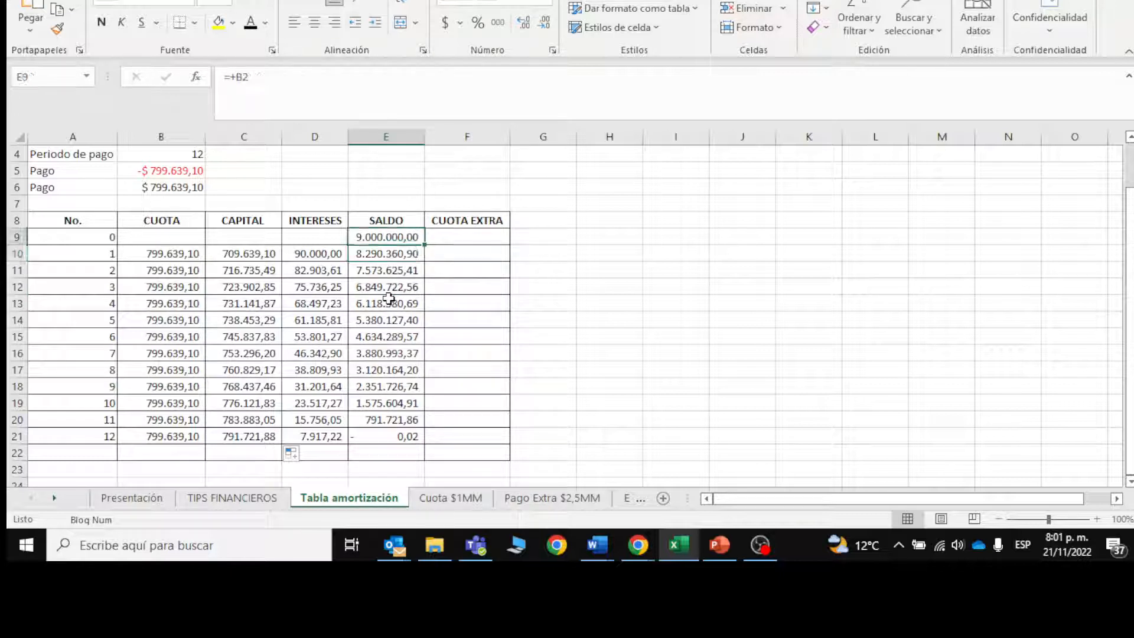
{"action": "key", "text": "Left"}
{"action": "key", "text": "Left"}
{"action": "key", "text": "Left"}
{"action": "key", "text": "Down"}
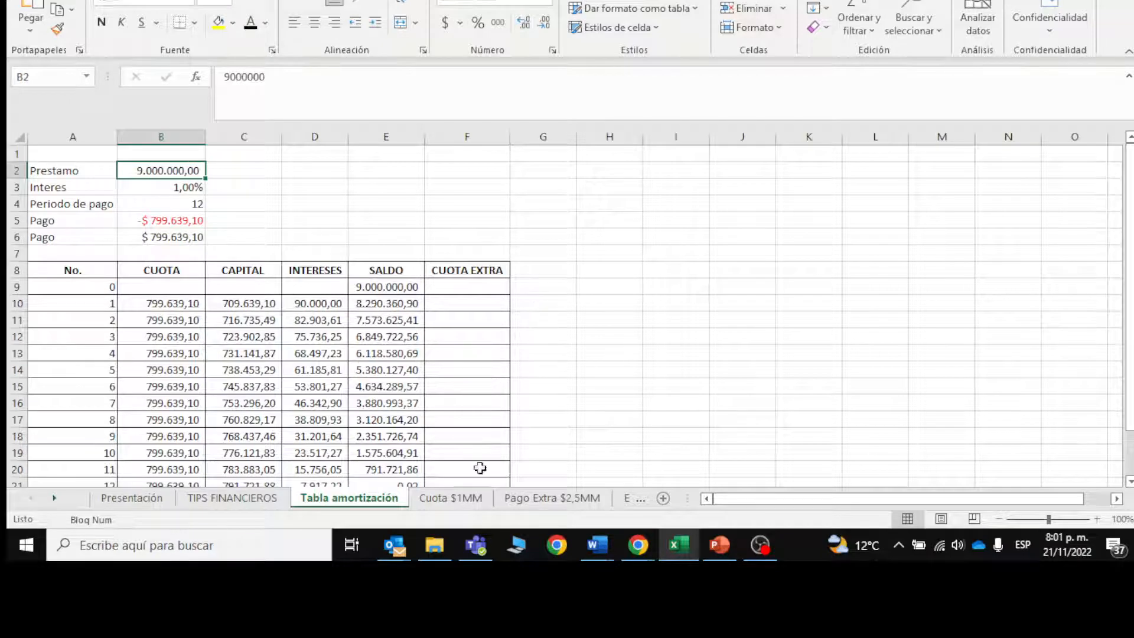
{"action": "left_click", "coordinate": [180, 220]}
Step: Review the fixed payment in B6 and the CUOTA values from B10 down on the Cuota $1MM sheet
{"action": "left_click", "coordinate": [449, 499]}
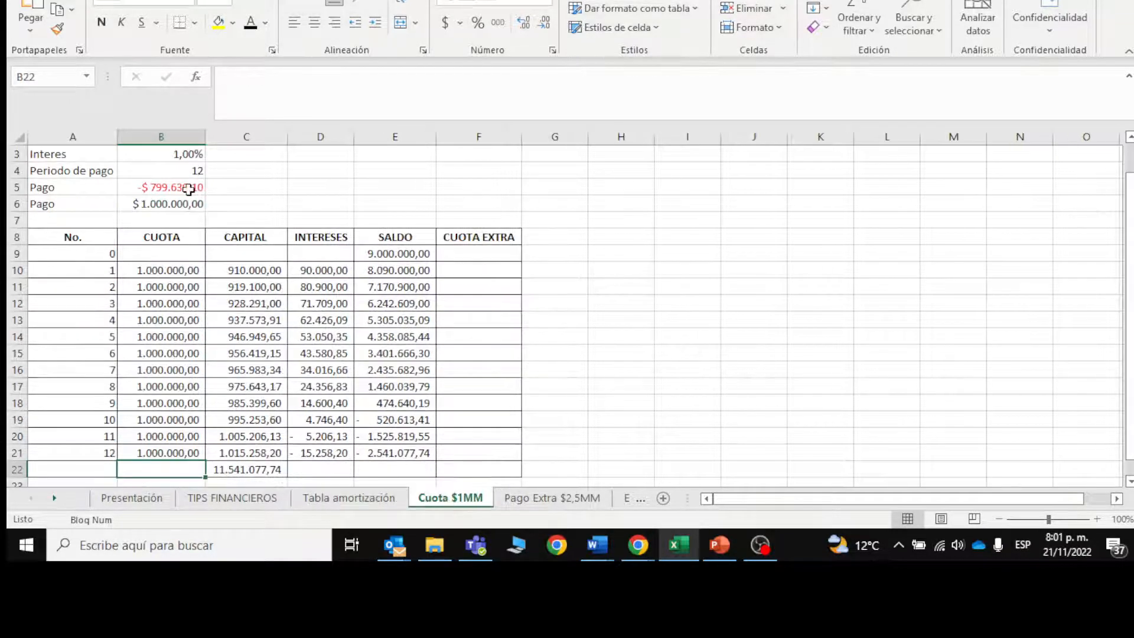
{"action": "left_click_drag", "start_coordinate": [1130, 199], "coordinate": [1129, 193]}
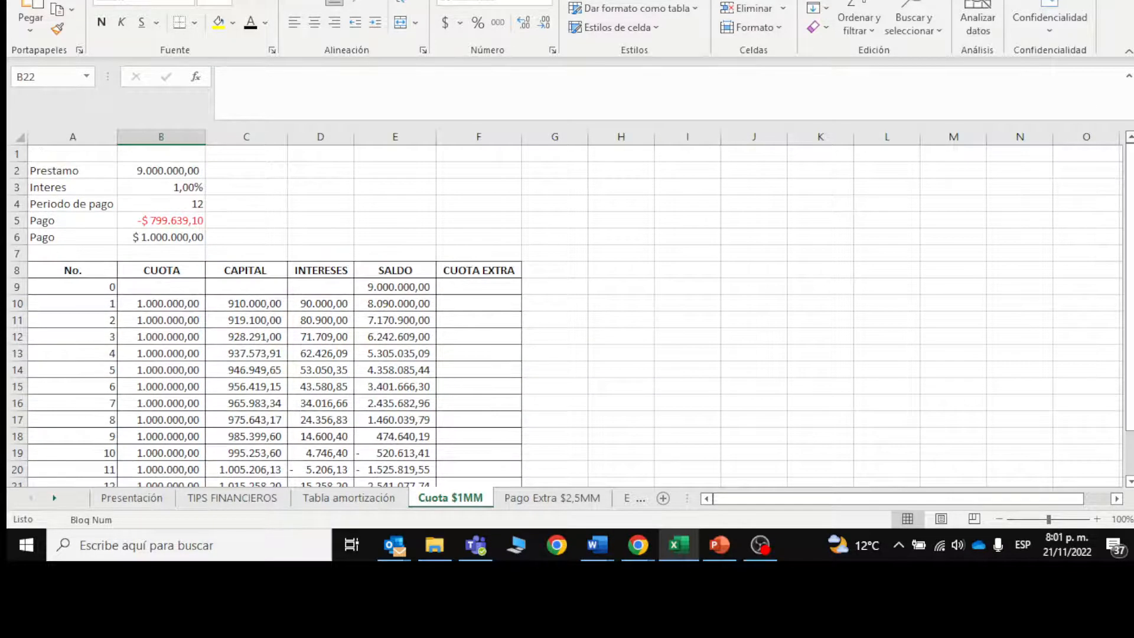
{"action": "left_click", "coordinate": [146, 238]}
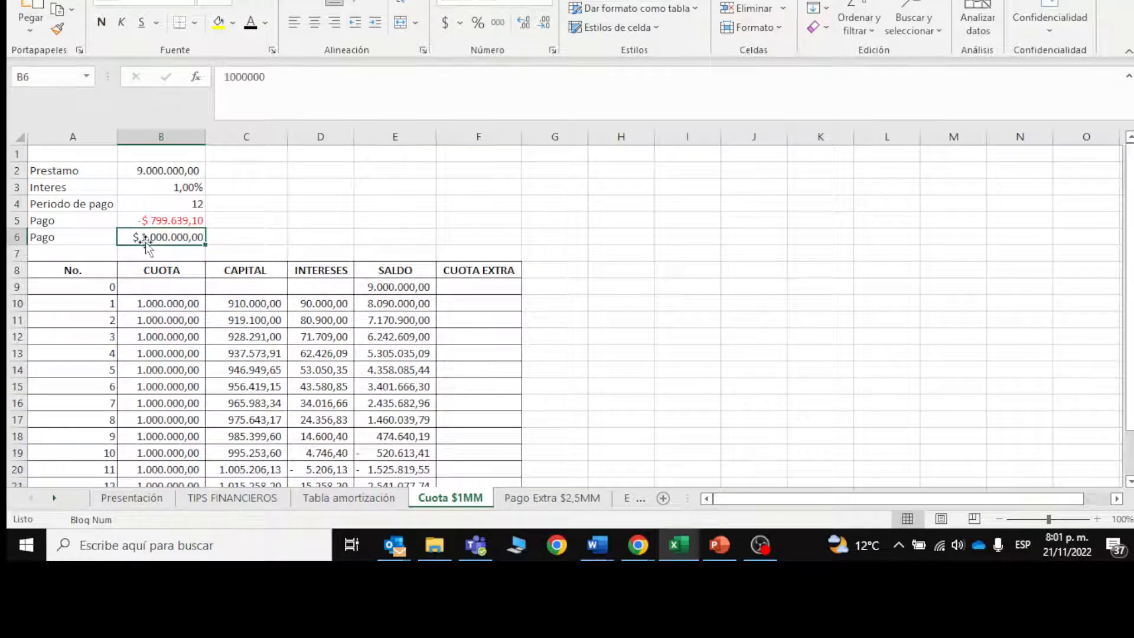
{"action": "left_click_drag", "start_coordinate": [172, 304], "coordinate": [189, 437]}
{"action": "left_click_drag", "start_coordinate": [1130, 294], "coordinate": [1129, 222]}
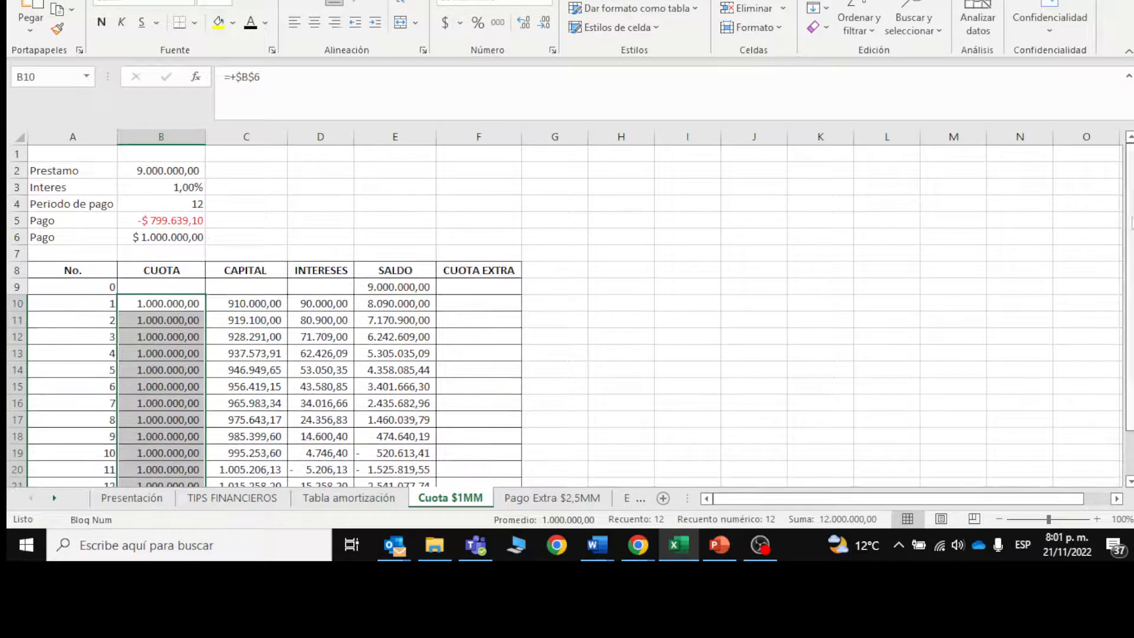
Step: Run Goal Seek to bring the final SALDO in E21 to 0 by changing the loan amount in B2, and accept the solution
{"action": "left_click", "coordinate": [490, 176]}
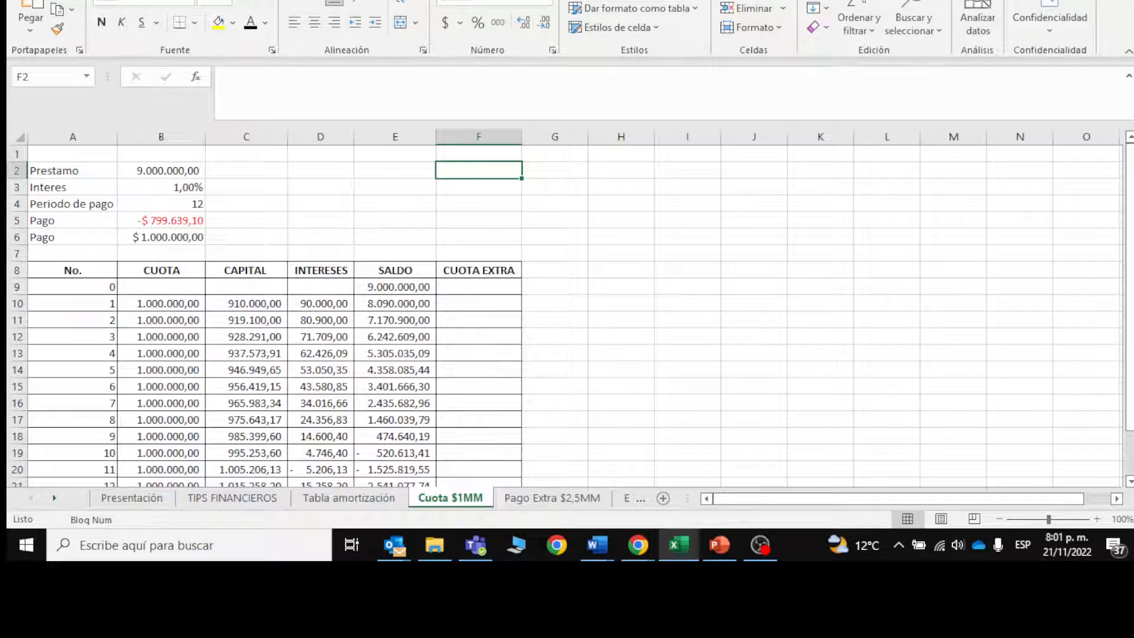
{"action": "left_click", "coordinate": [378, 0]}
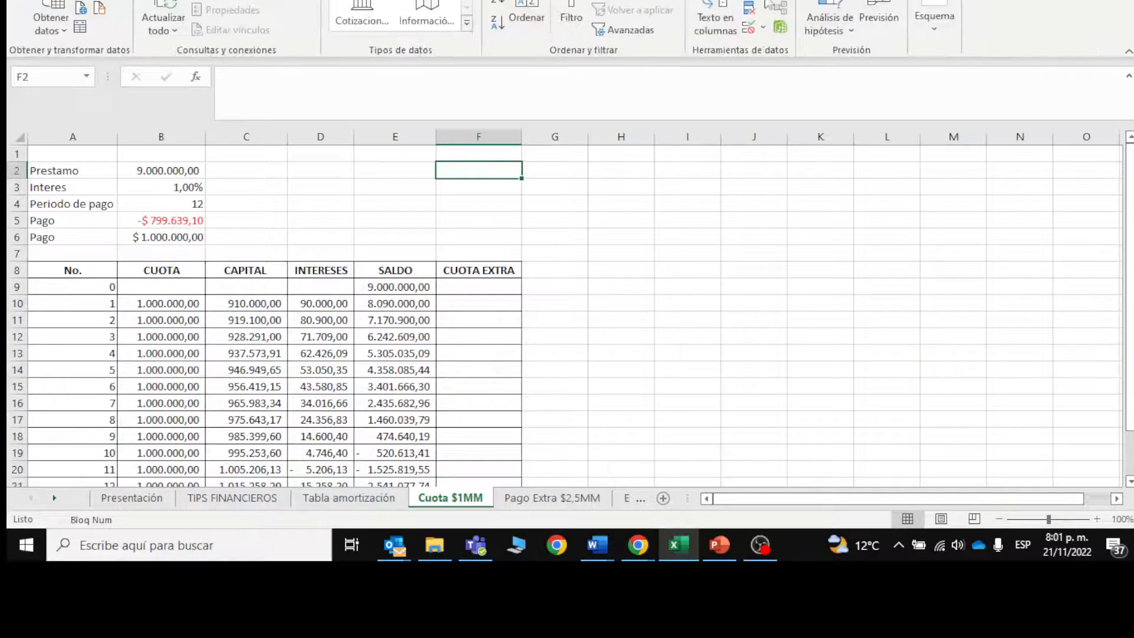
{"action": "left_click", "coordinate": [826, 21]}
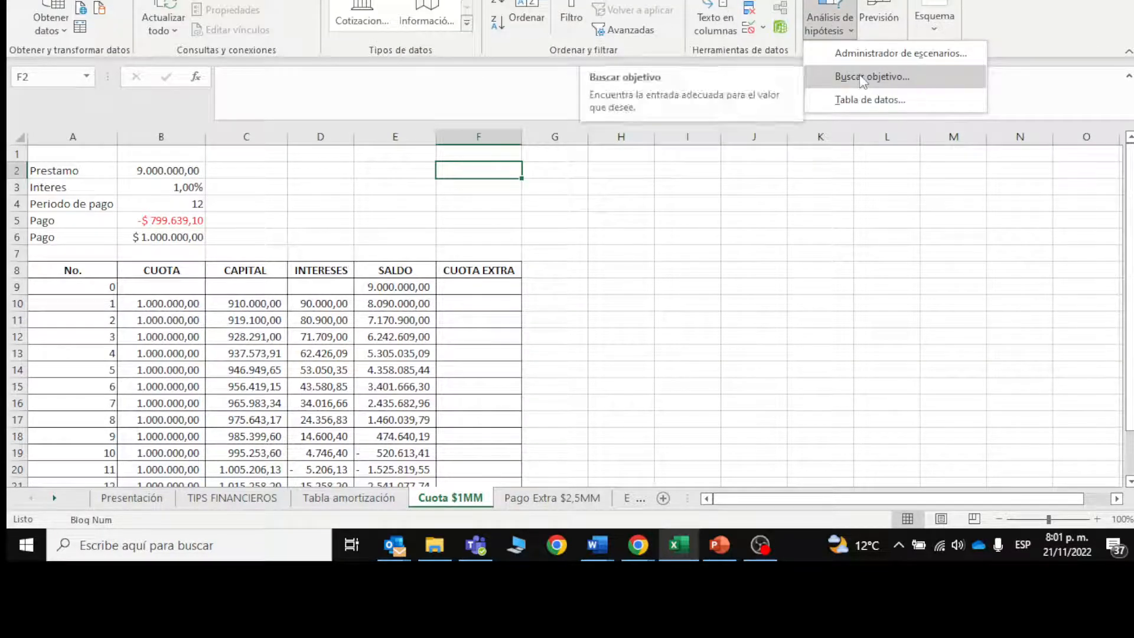
{"action": "left_click", "coordinate": [862, 78]}
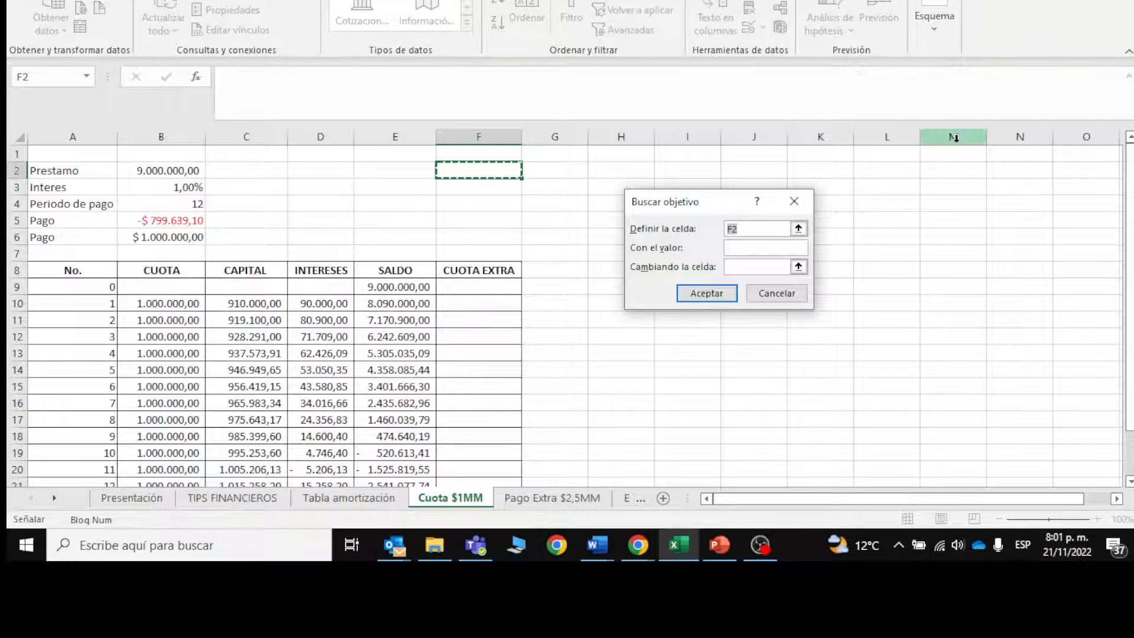
{"action": "left_click_drag", "start_coordinate": [1129, 187], "coordinate": [1129, 231]}
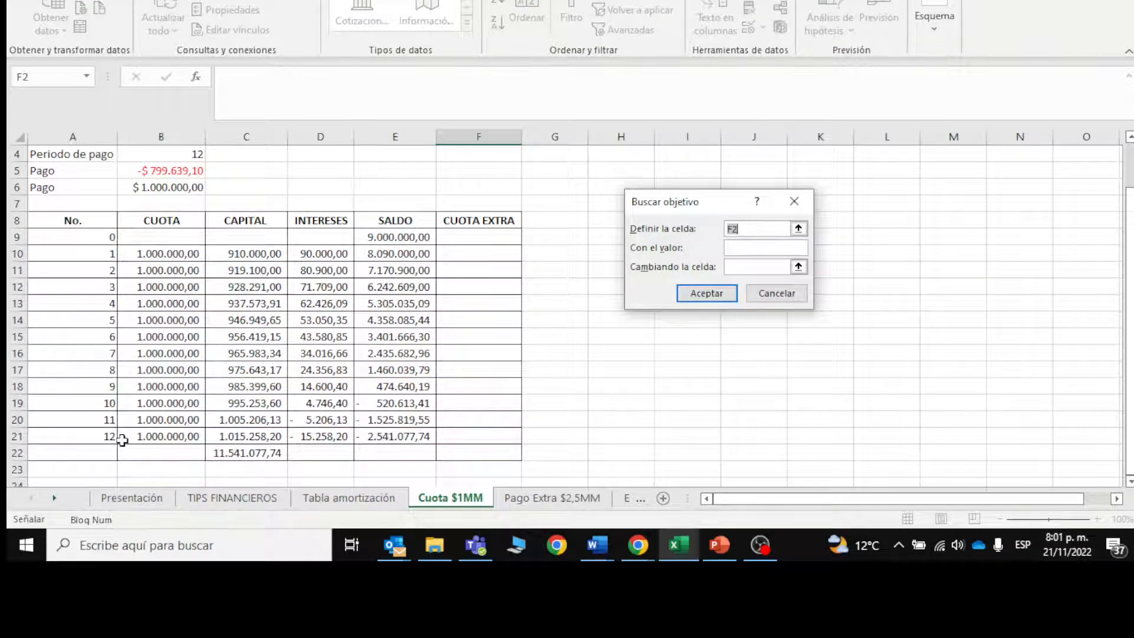
{"action": "left_click", "coordinate": [383, 436]}
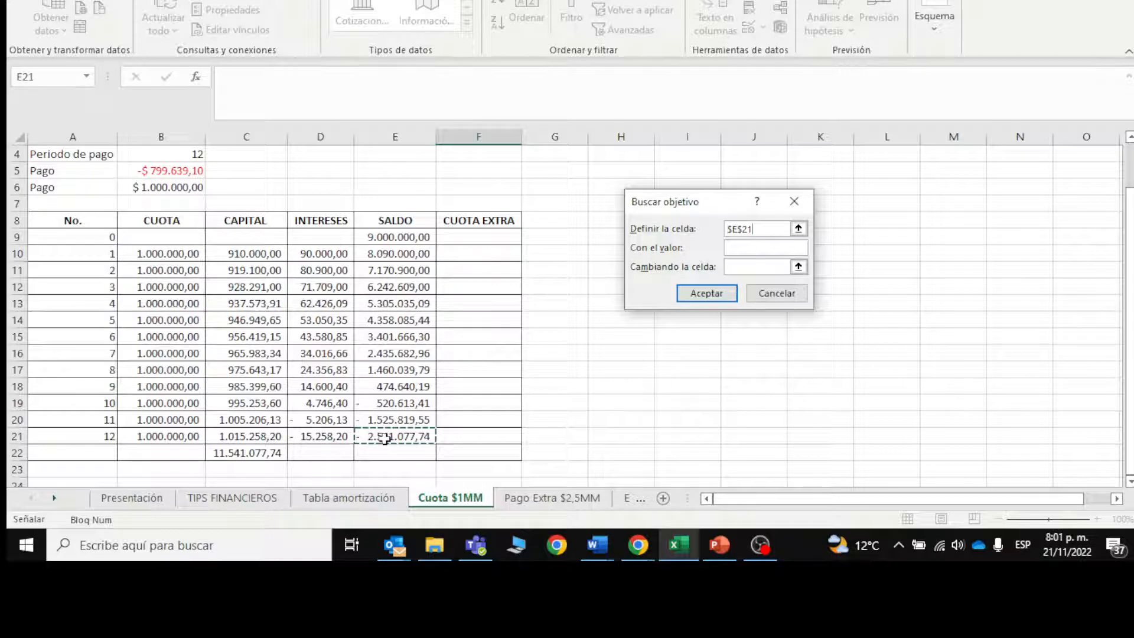
{"action": "left_click", "coordinate": [736, 248]}
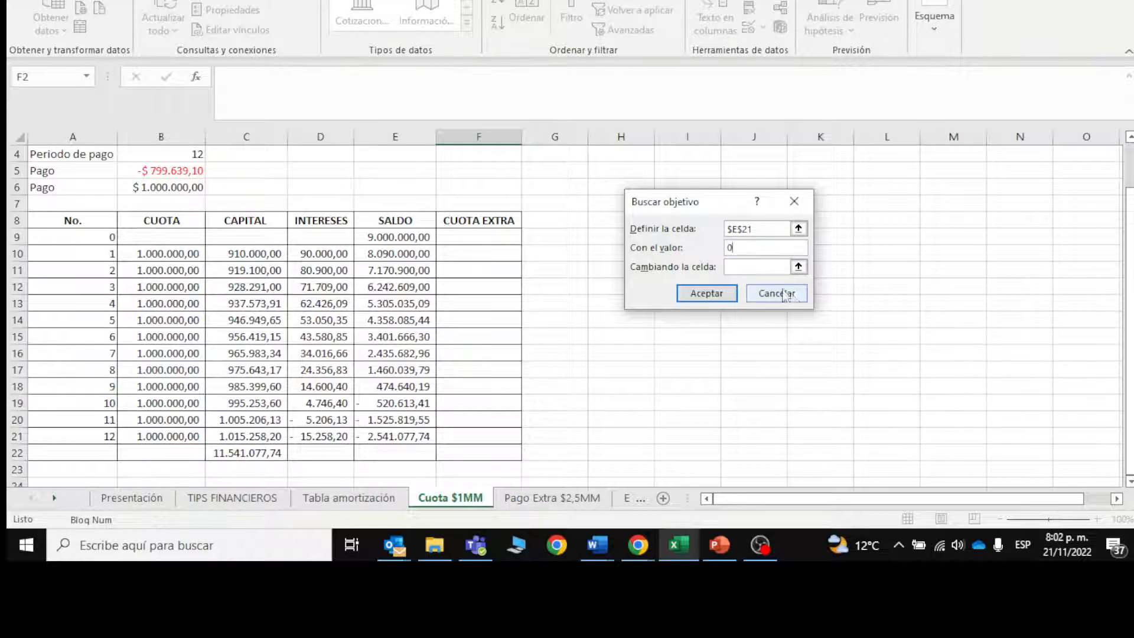
{"action": "key", "text": "Tab"}
{"action": "scroll", "coordinate": [1129, 298], "scroll_direction": "up", "scroll_amount": 1}
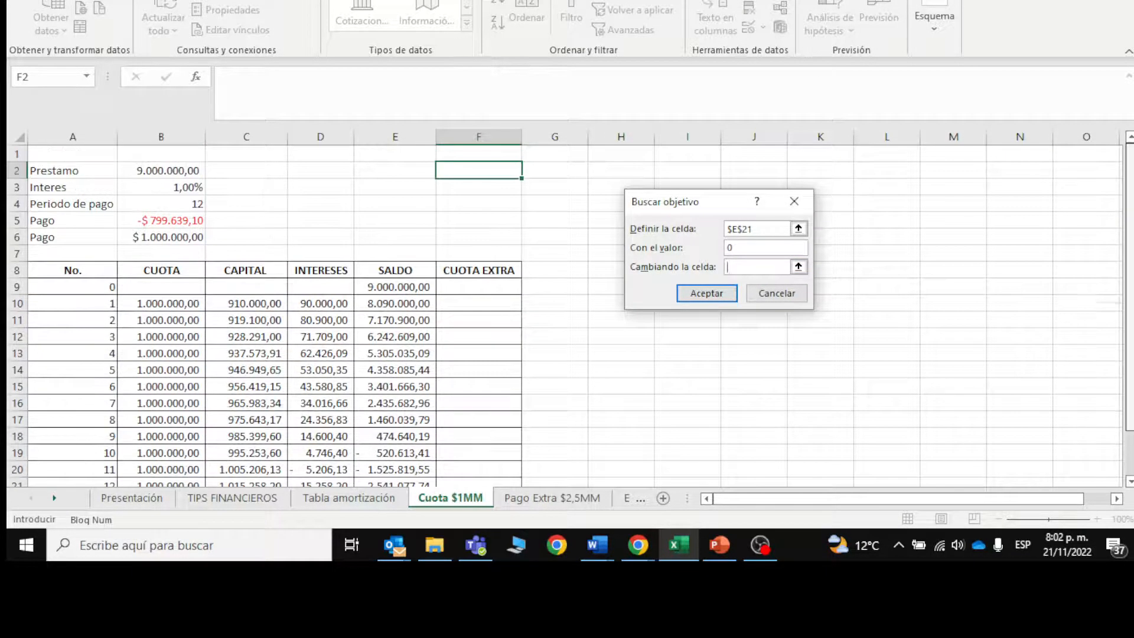
{"action": "left_click", "coordinate": [169, 171]}
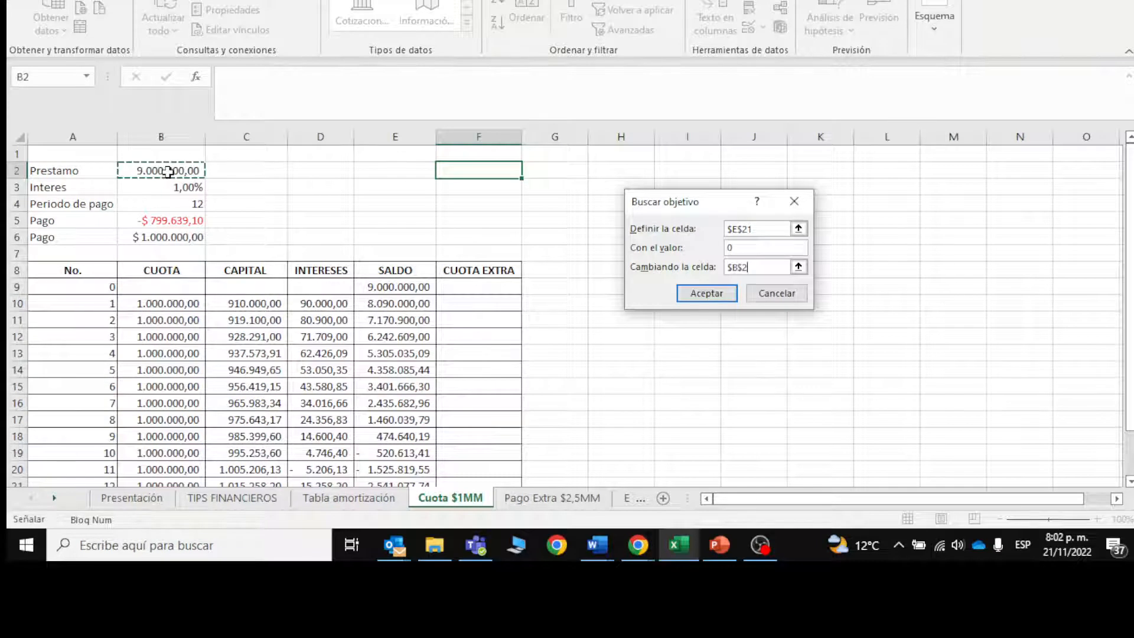
{"action": "left_click", "coordinate": [710, 294]}
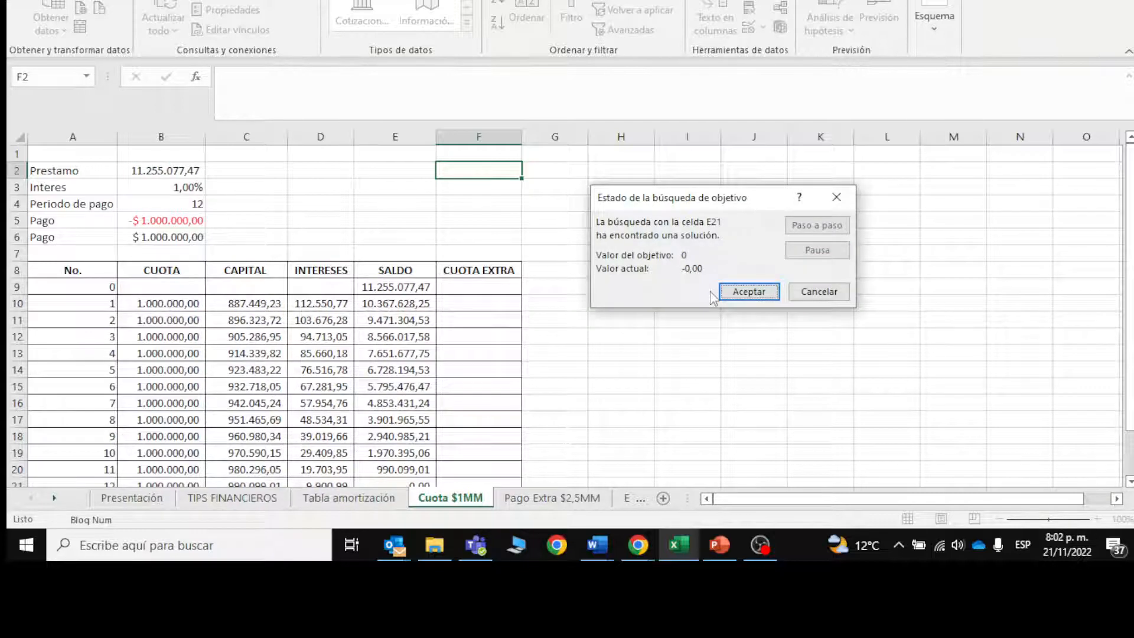
{"action": "left_click", "coordinate": [747, 291]}
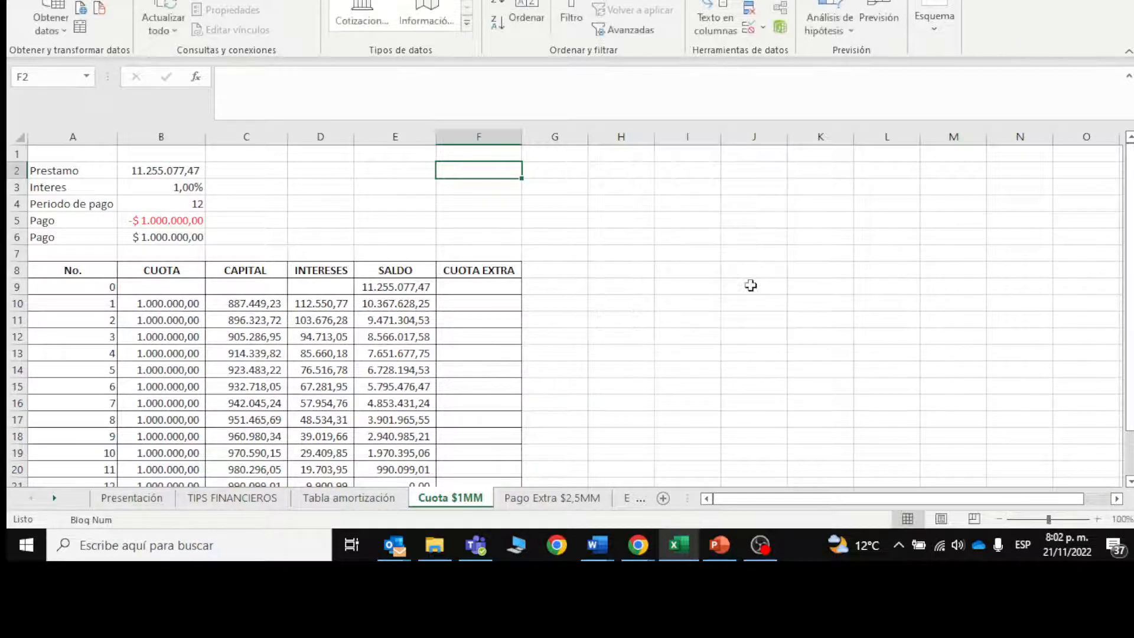
Step: Make the solved loan amount in B2 bold
{"action": "left_click", "coordinate": [125, 176]}
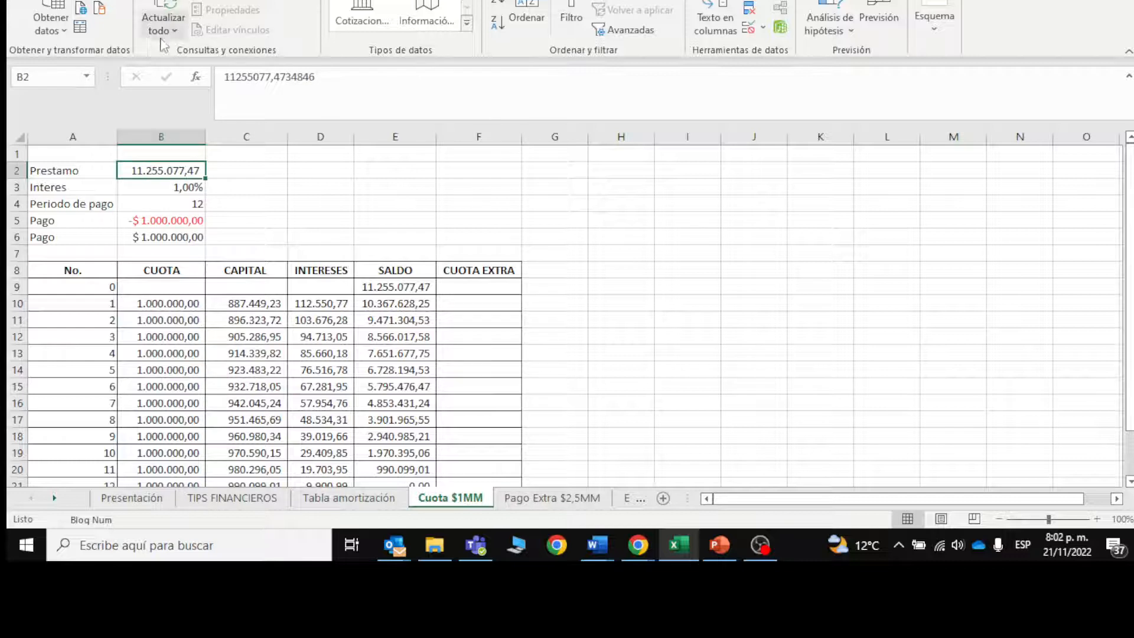
{"action": "left_click", "coordinate": [72, 0]}
{"action": "left_click", "coordinate": [101, 23]}
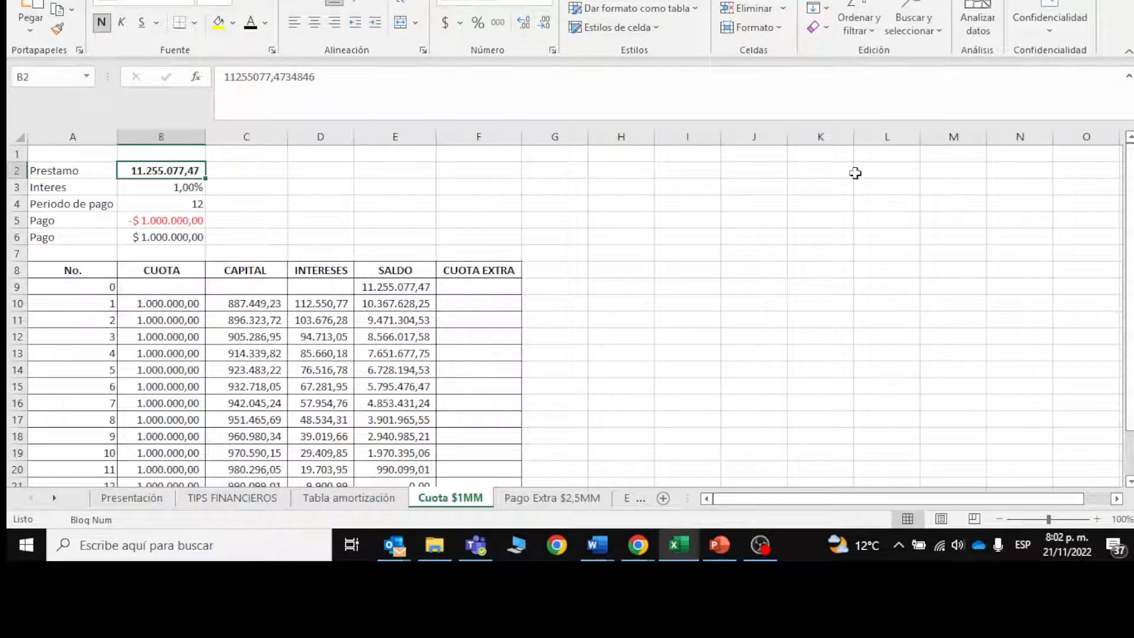
{"action": "mouse_move", "coordinate": [1129, 185]}
{"action": "left_mouse_down"}
{"action": "mouse_move", "coordinate": [1129, 198]}
{"action": "mouse_move", "coordinate": [1130, 187]}
{"action": "left_mouse_up"}
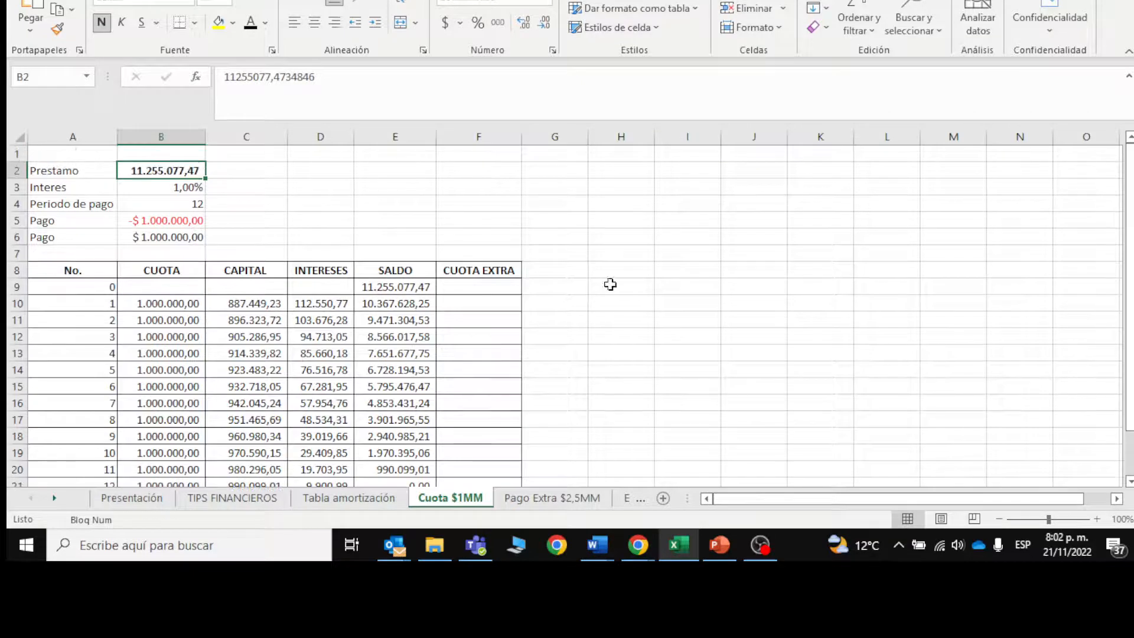
Step: On the Pago Extra $2,5MM sheet, enter a CUOTA EXTRA of 2.500.000 for payment 4 in F13
{"action": "left_click", "coordinate": [572, 499]}
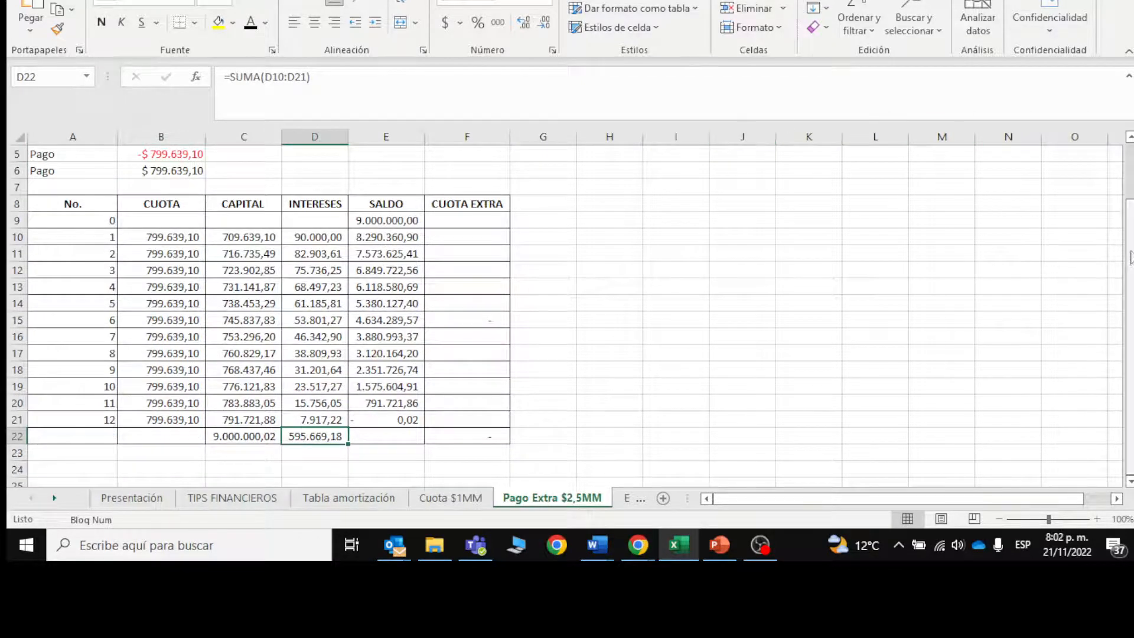
{"action": "scroll", "coordinate": [1115, 257], "scroll_direction": "up", "scroll_amount": 2}
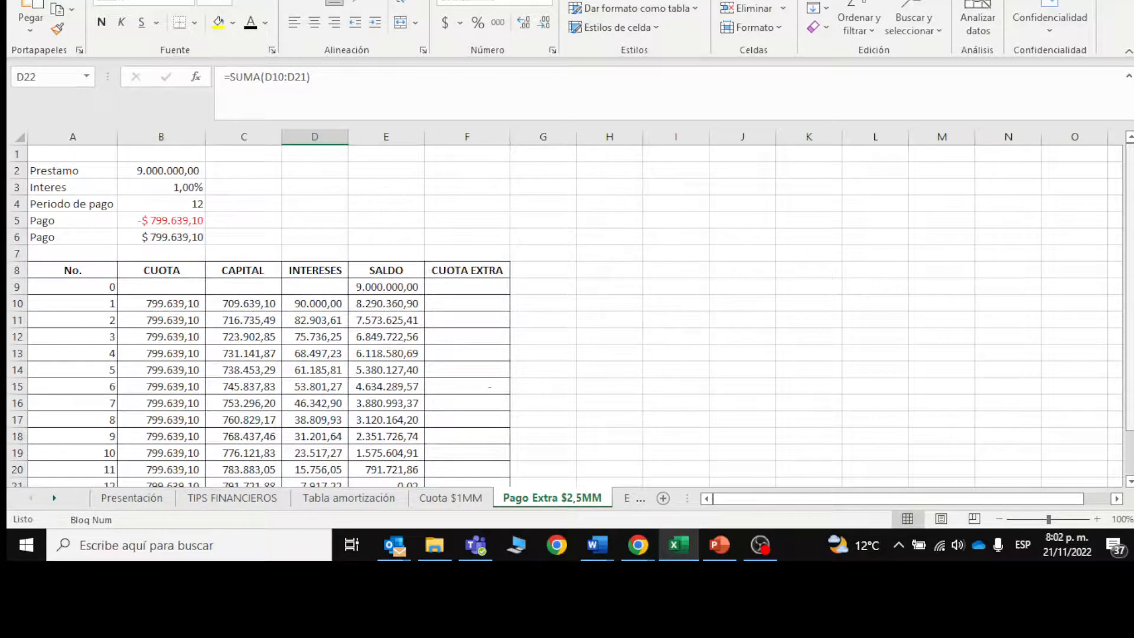
{"action": "left_click_drag", "start_coordinate": [1129, 243], "coordinate": [1129, 260]}
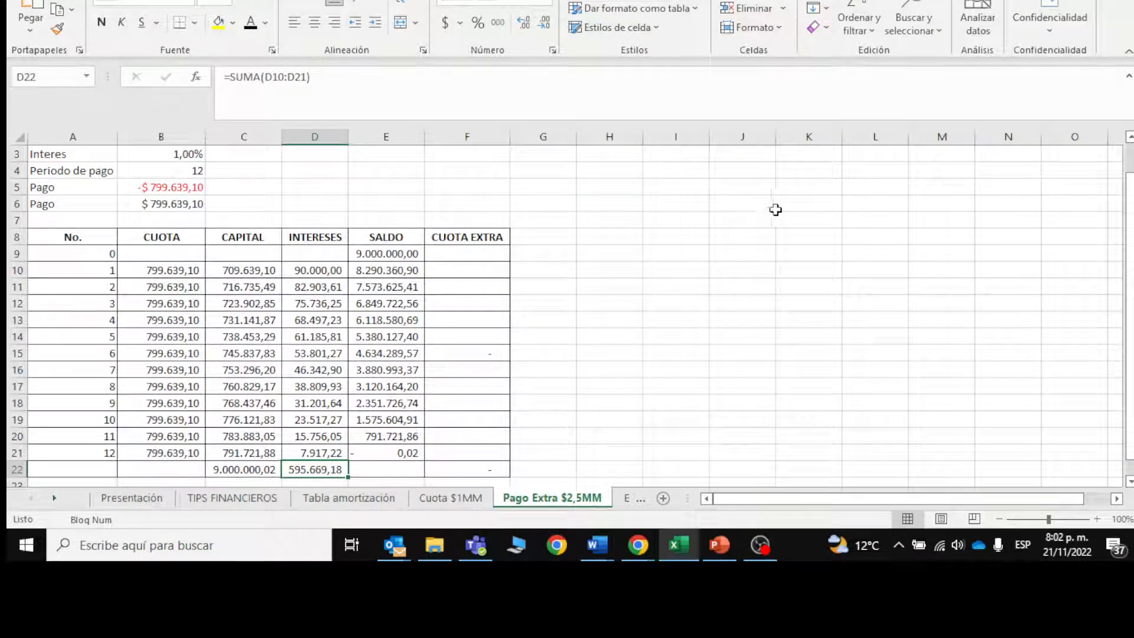
{"action": "left_click", "coordinate": [450, 320]}
{"action": "type", "text": "2"}
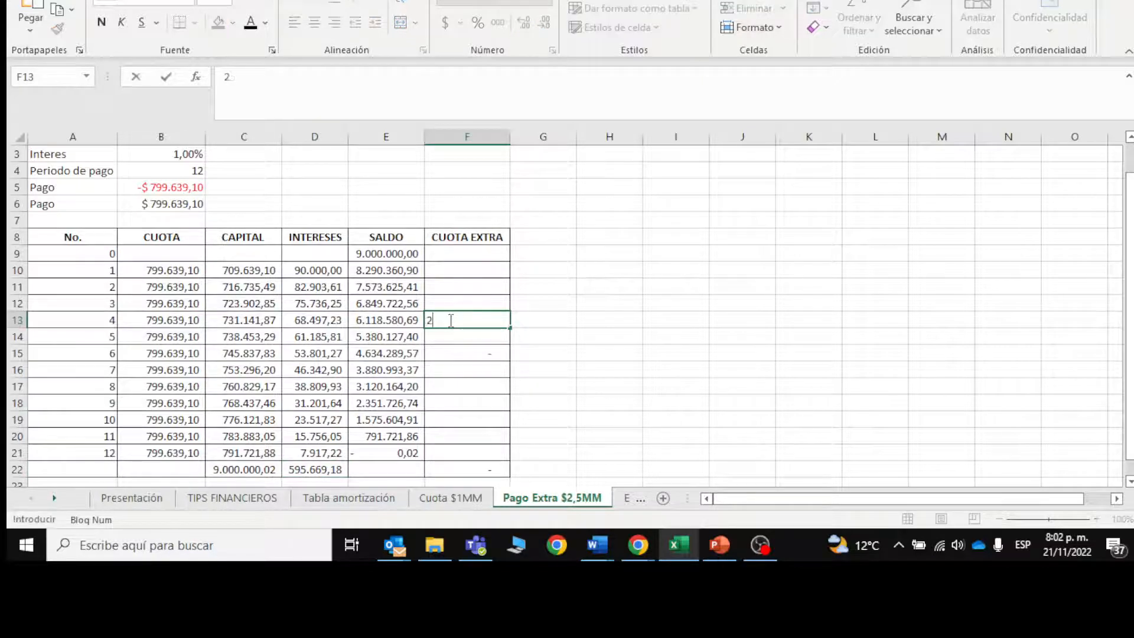
{"action": "type", "text": "500000"}
{"action": "key", "text": "Return"}
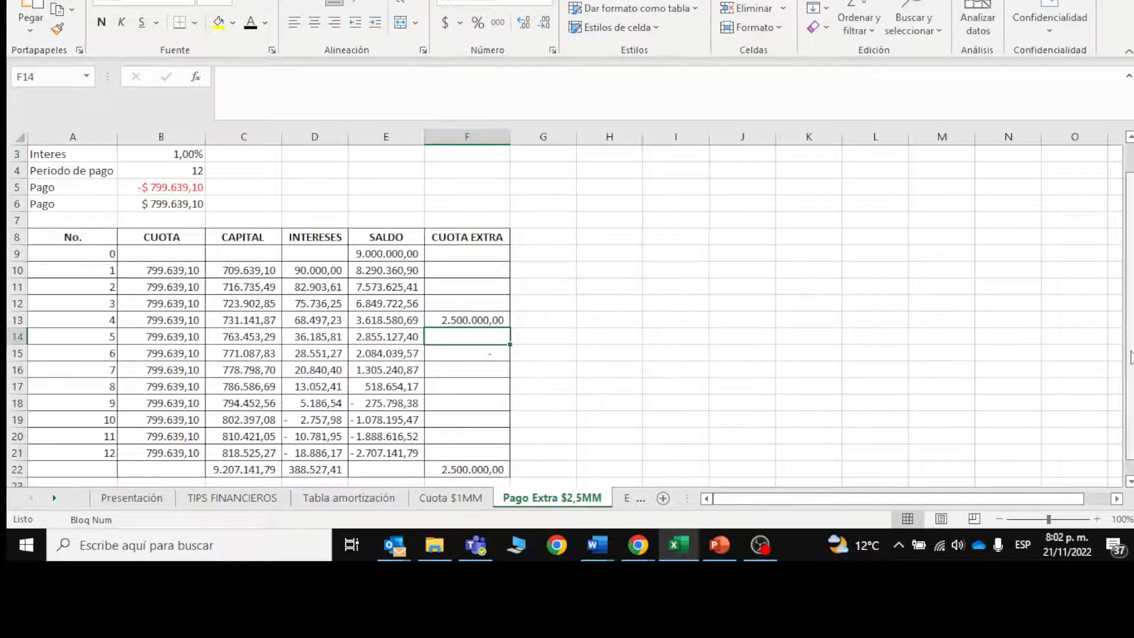
Step: Set up a Goal Seek on this sheet that brings the final SALDO in E21 to 0
{"action": "left_click_drag", "start_coordinate": [1132, 358], "coordinate": [1131, 331]}
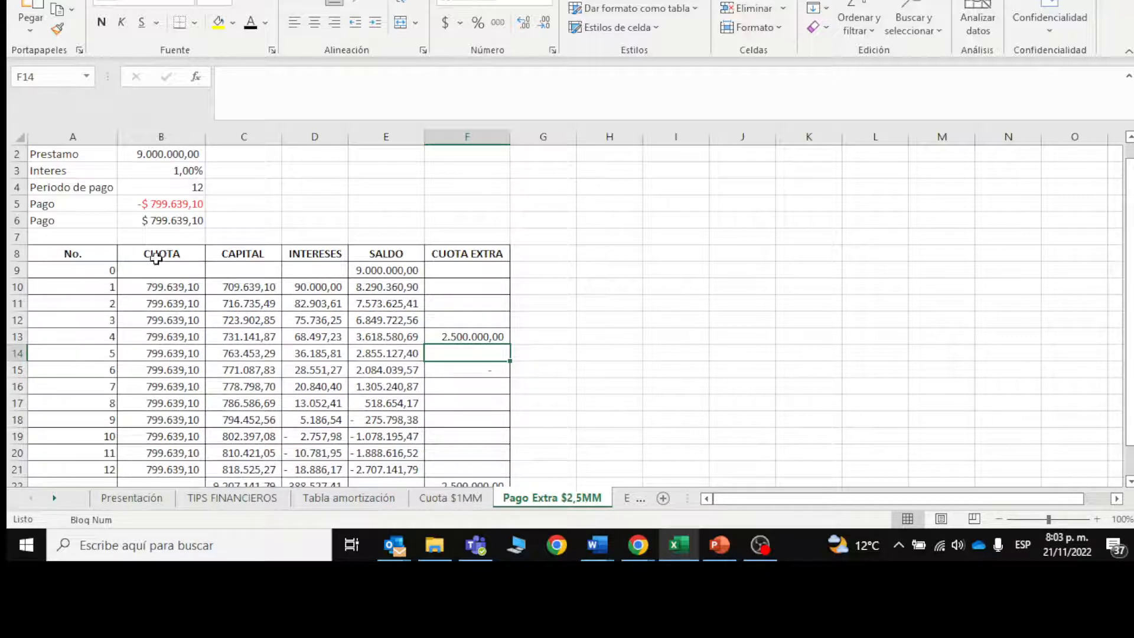
{"action": "left_click", "coordinate": [608, 201]}
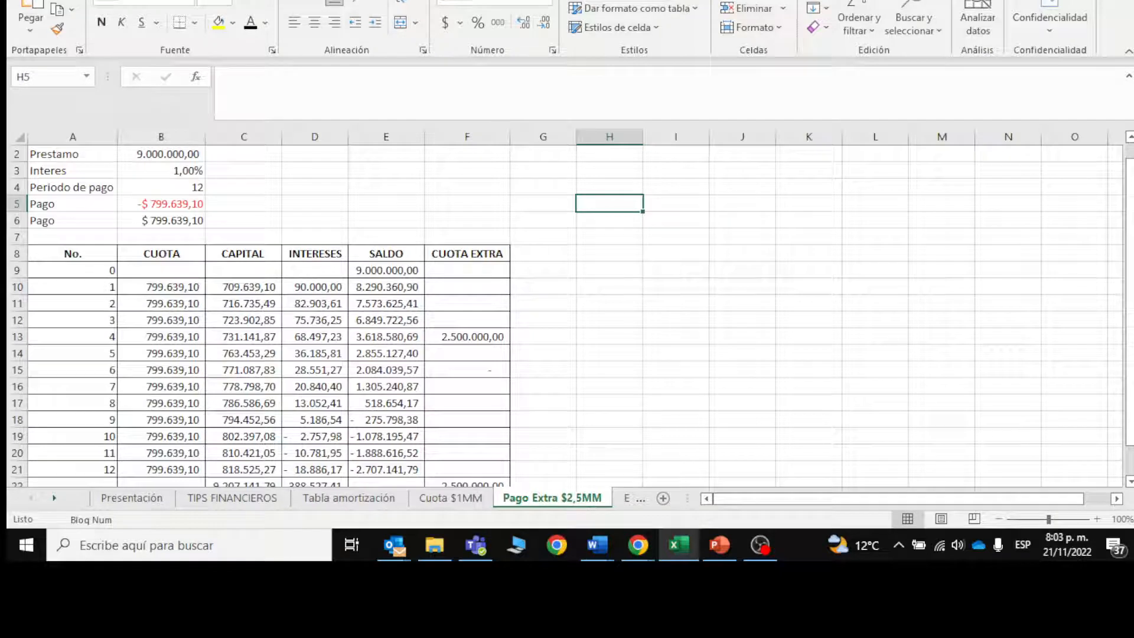
{"action": "left_click", "coordinate": [330, 0]}
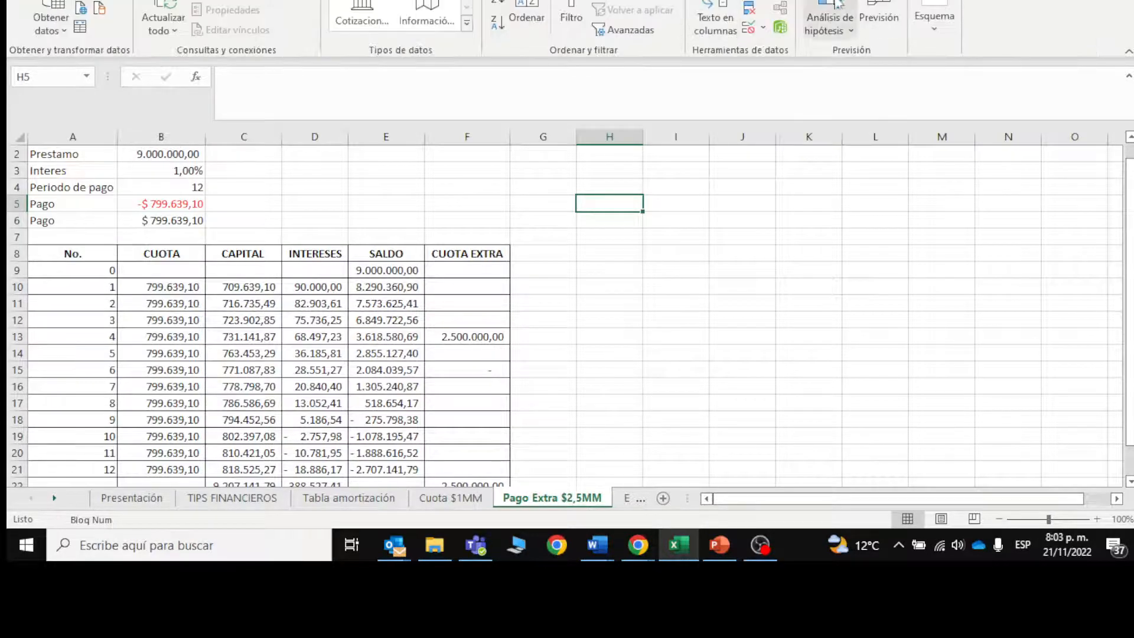
{"action": "left_click", "coordinate": [829, 24]}
{"action": "left_click", "coordinate": [856, 76]}
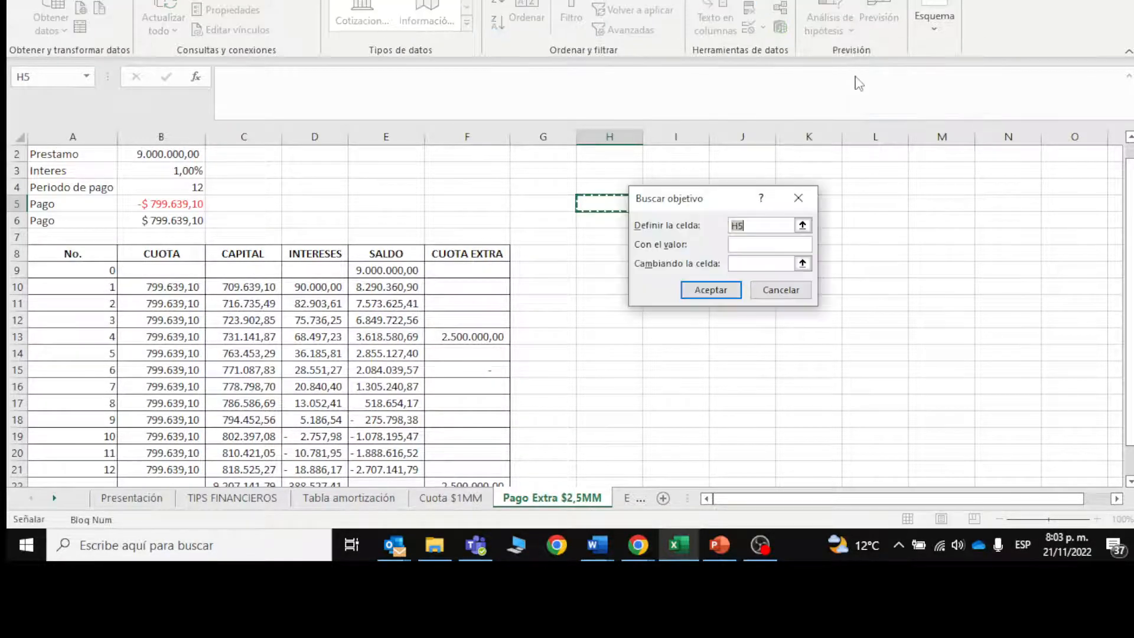
{"action": "left_click_drag", "start_coordinate": [1129, 195], "coordinate": [1129, 199]}
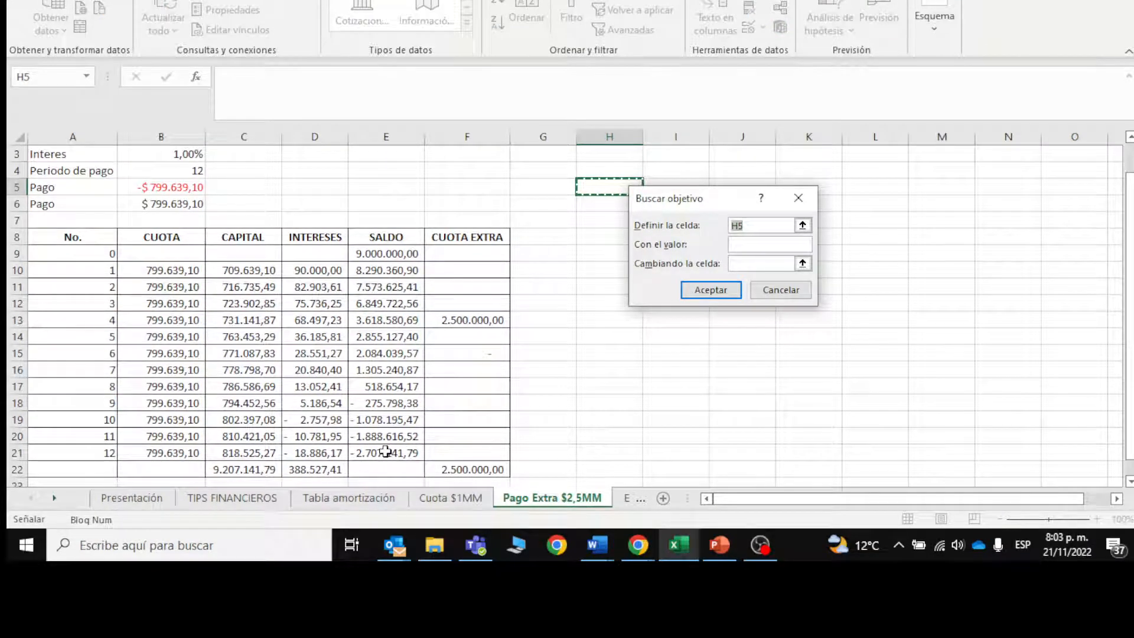
{"action": "left_click", "coordinate": [385, 451]}
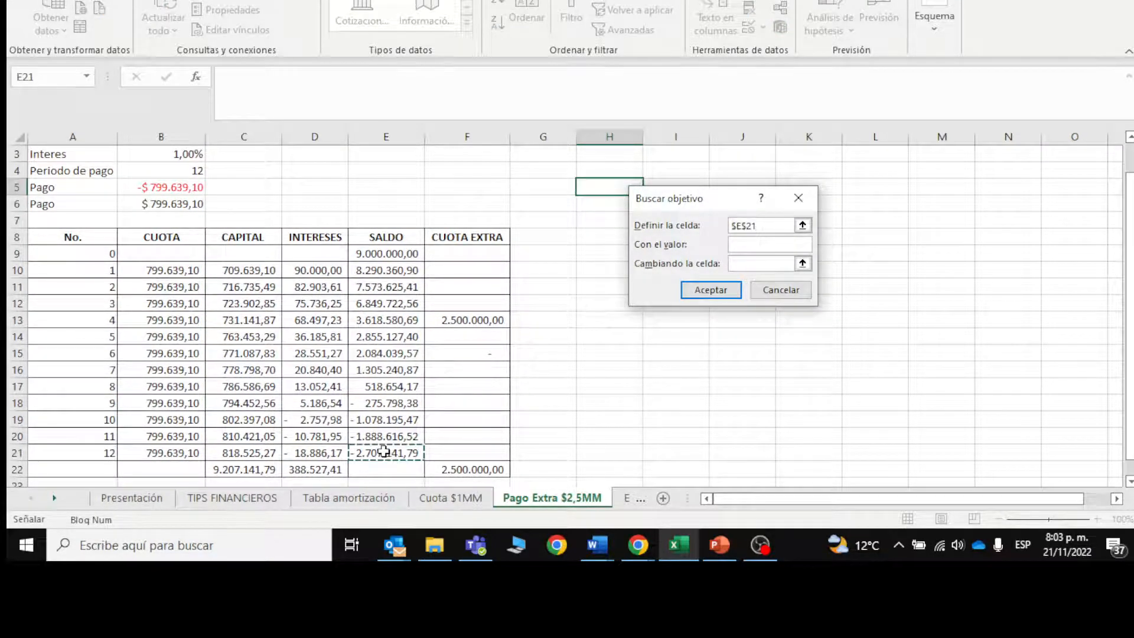
{"action": "left_click", "coordinate": [761, 244]}
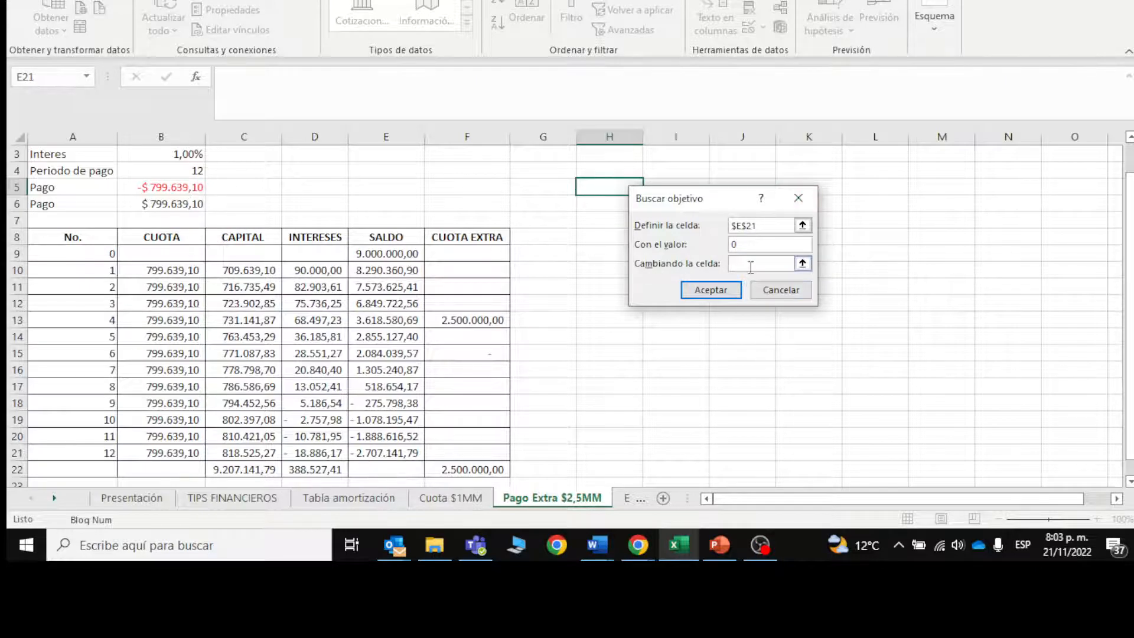
Step: Try to run the Goal Seek with the payment in B5 as the changing cell
{"action": "left_click", "coordinate": [161, 188]}
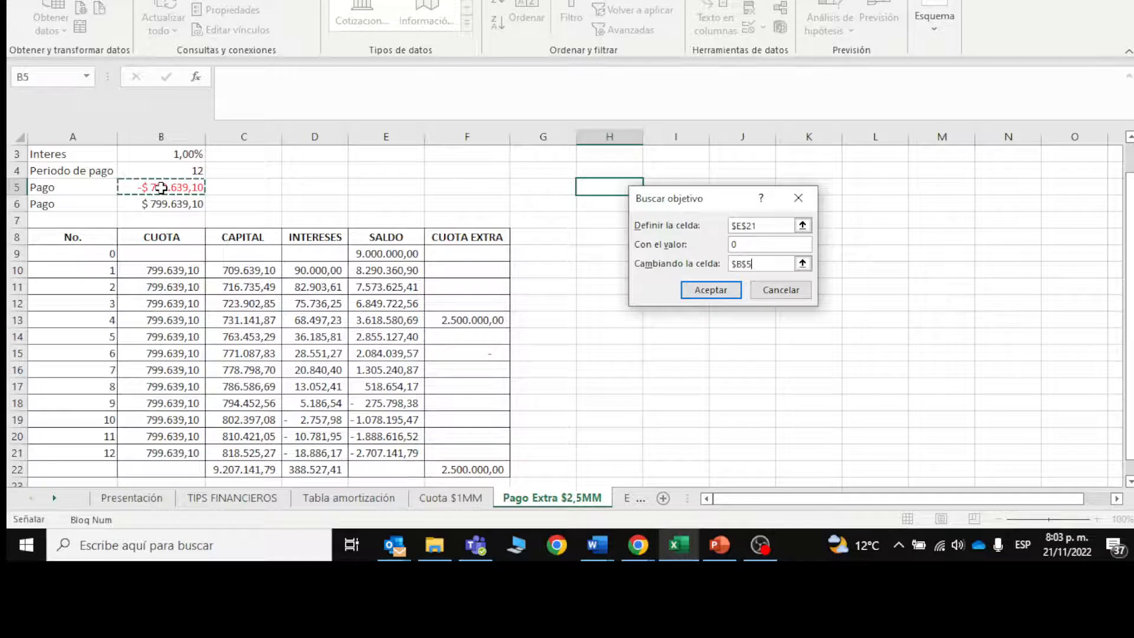
{"action": "left_click", "coordinate": [707, 291]}
{"action": "left_click", "coordinate": [580, 280]}
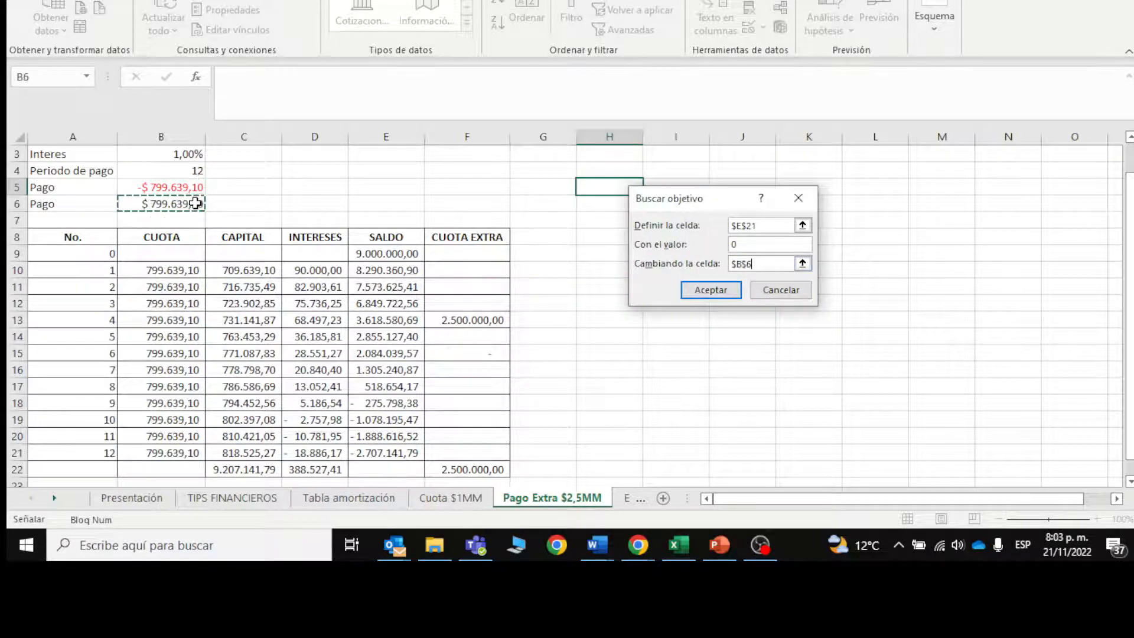
Step: Run the Goal Seek with the payment in B6 as the changing cell and accept the solution
{"action": "left_click", "coordinate": [704, 287]}
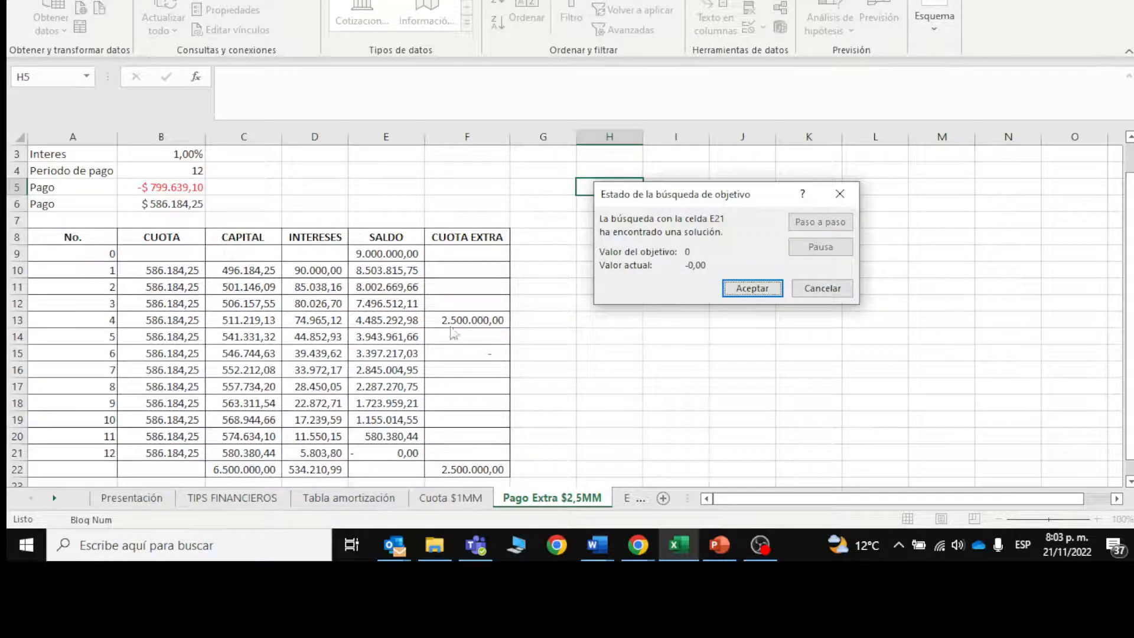
{"action": "left_click", "coordinate": [753, 289]}
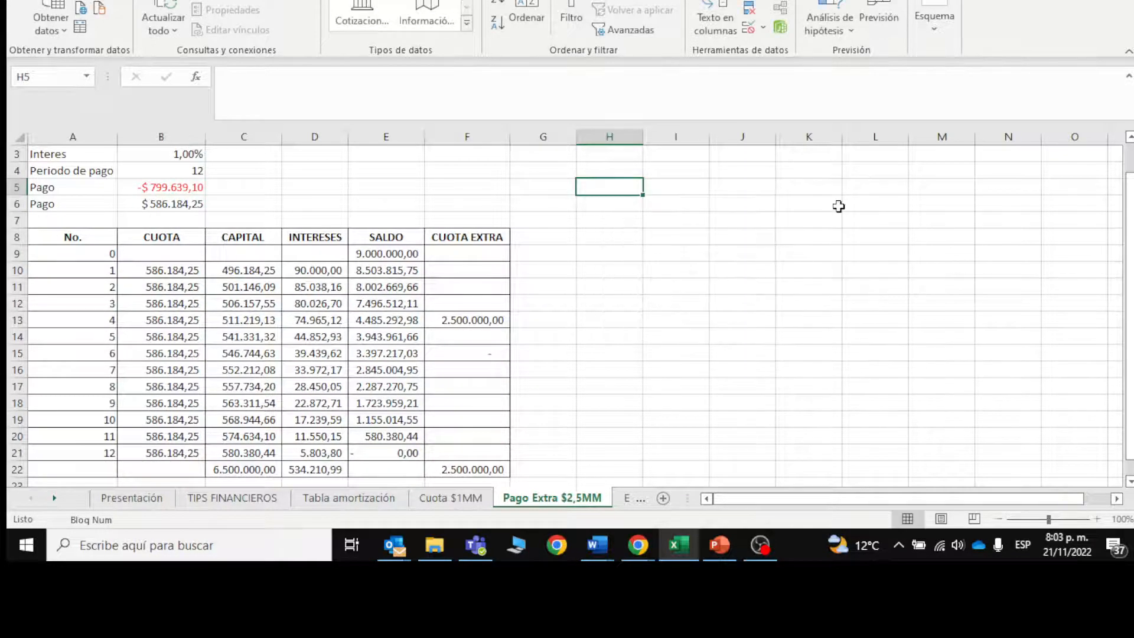
Step: Review the loan amount, interest rate and payment periods in B2:B4 and the CUOTA EXTRA for payment 4 in F13
{"action": "left_click_drag", "start_coordinate": [1131, 224], "coordinate": [1131, 196]}
{"action": "left_click", "coordinate": [144, 170]}
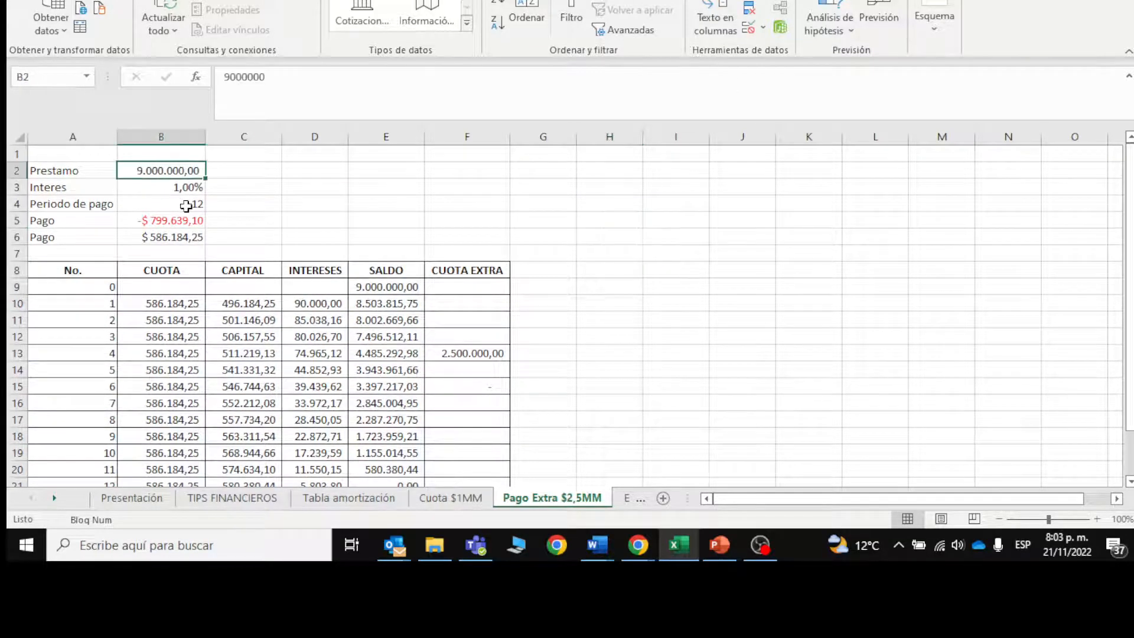
{"action": "left_click", "coordinate": [178, 188]}
{"action": "left_click", "coordinate": [179, 204]}
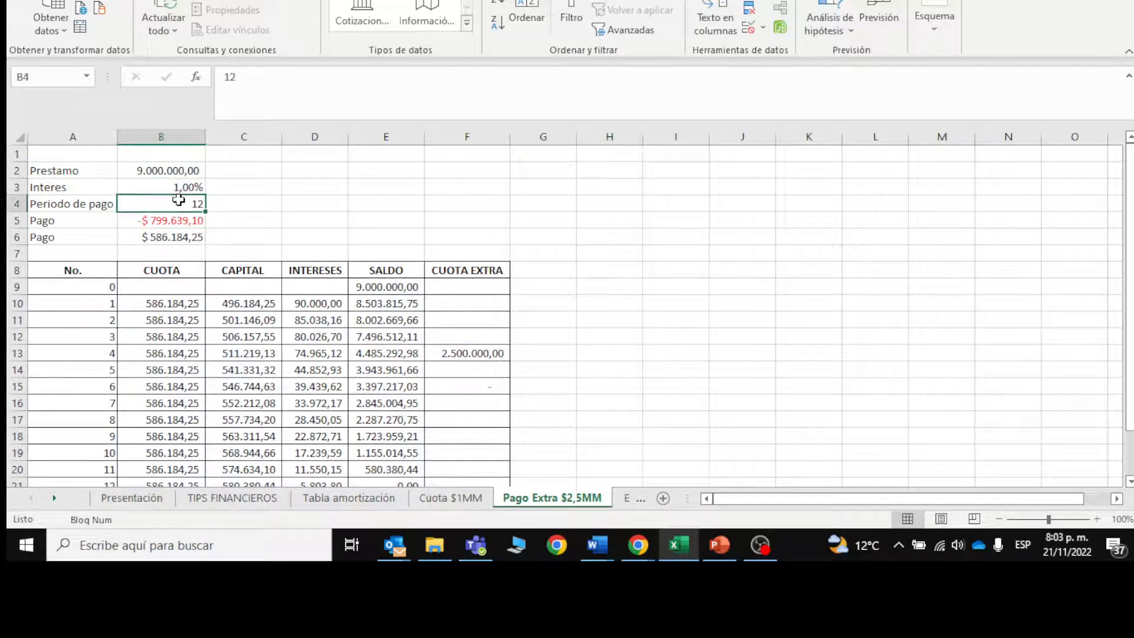
{"action": "left_click_drag", "start_coordinate": [1130, 188], "coordinate": [1130, 206]}
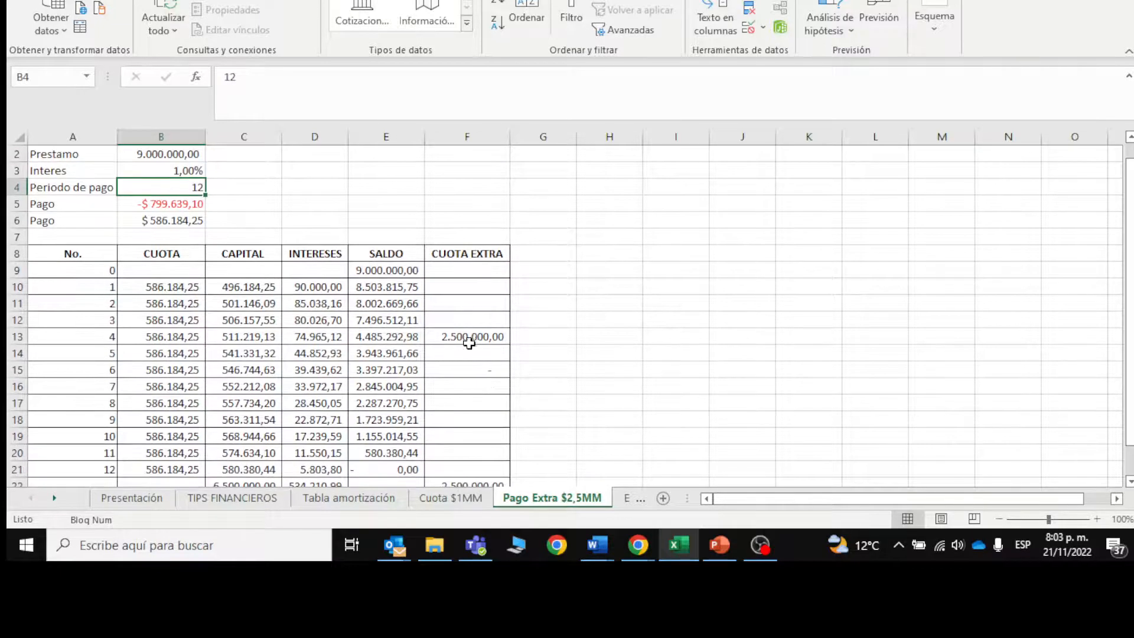
{"action": "left_click", "coordinate": [471, 337]}
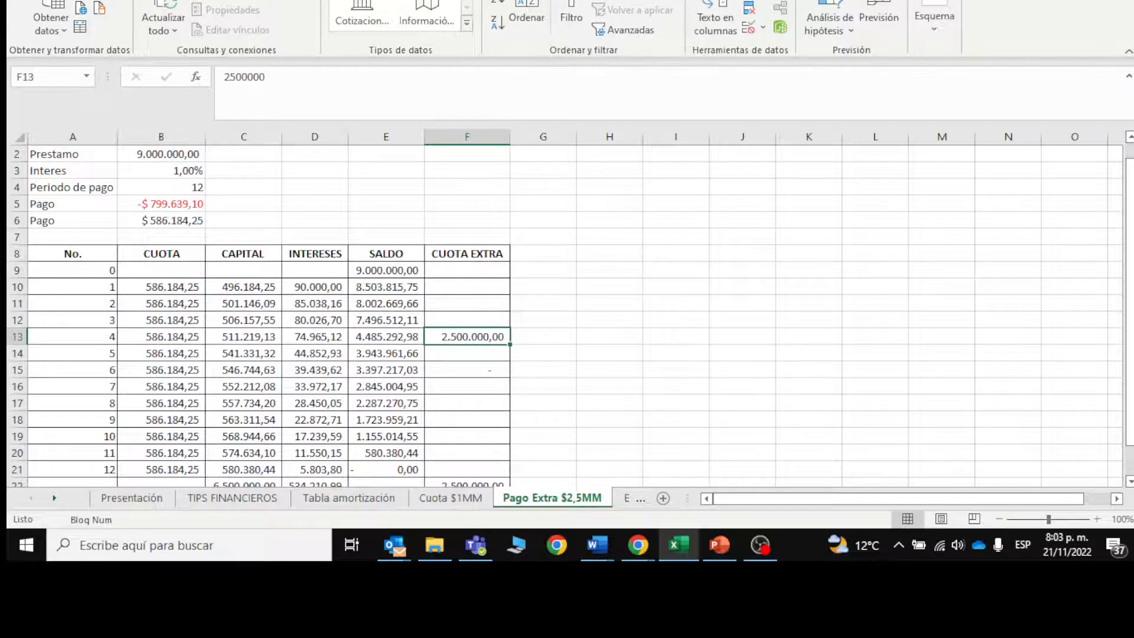
{"action": "mouse_move", "coordinate": [1130, 208]}
{"action": "left_mouse_down"}
{"action": "mouse_move", "coordinate": [1130, 237]}
{"action": "mouse_move", "coordinate": [1130, 195]}
{"action": "left_mouse_up"}
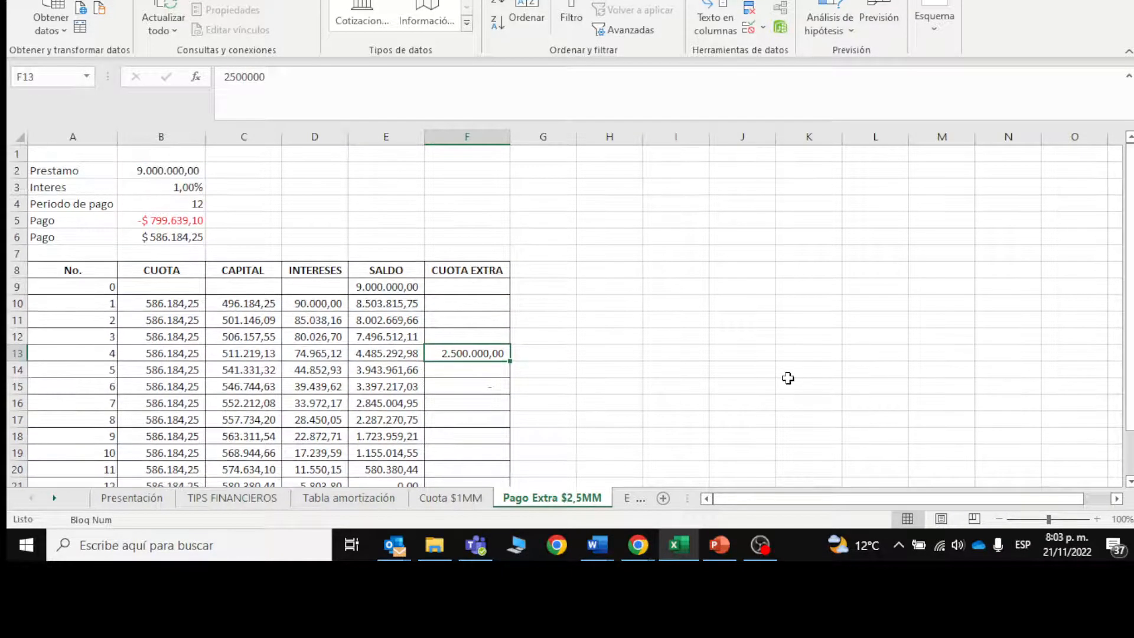
Step: Open the Extra 4; termina 9 sheet and examine the SALDO of payment 9 in E18 and the highlighted CUOTA EXTRA cell F13
{"action": "left_click", "coordinate": [628, 501]}
{"action": "left_click_drag", "start_coordinate": [1129, 236], "coordinate": [1130, 236]}
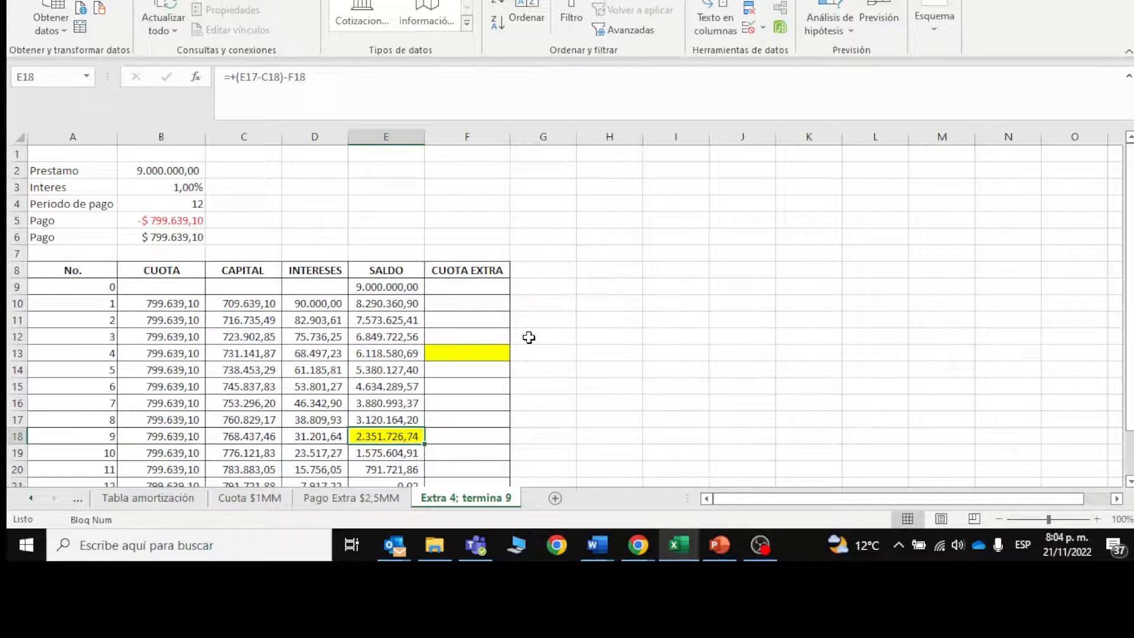
{"action": "left_click", "coordinate": [80, 437]}
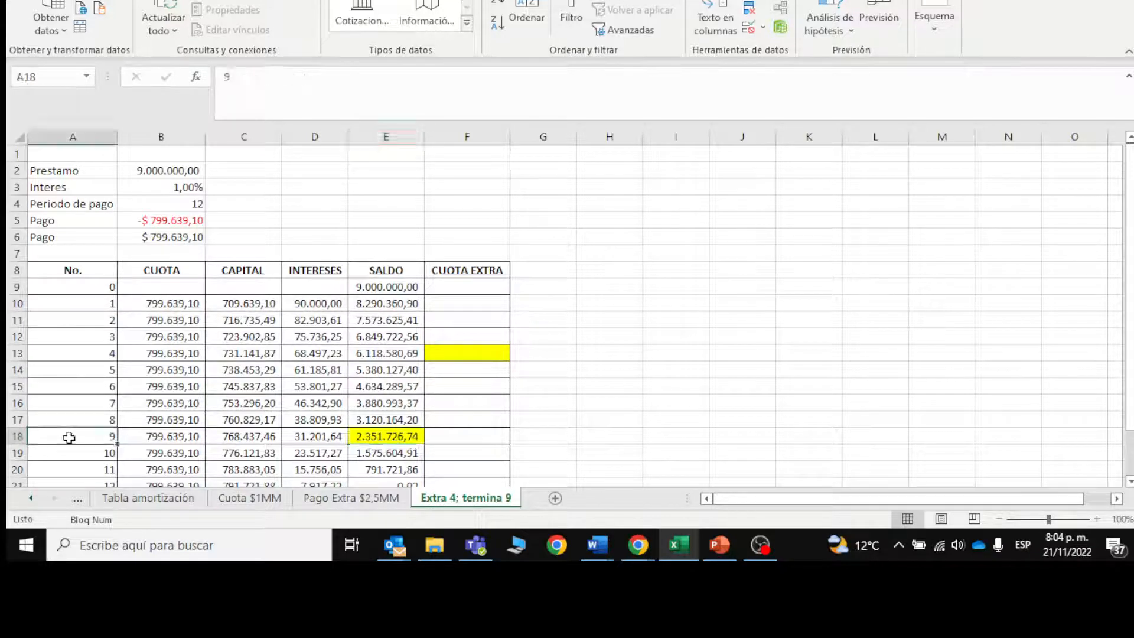
{"action": "left_click", "coordinate": [368, 438]}
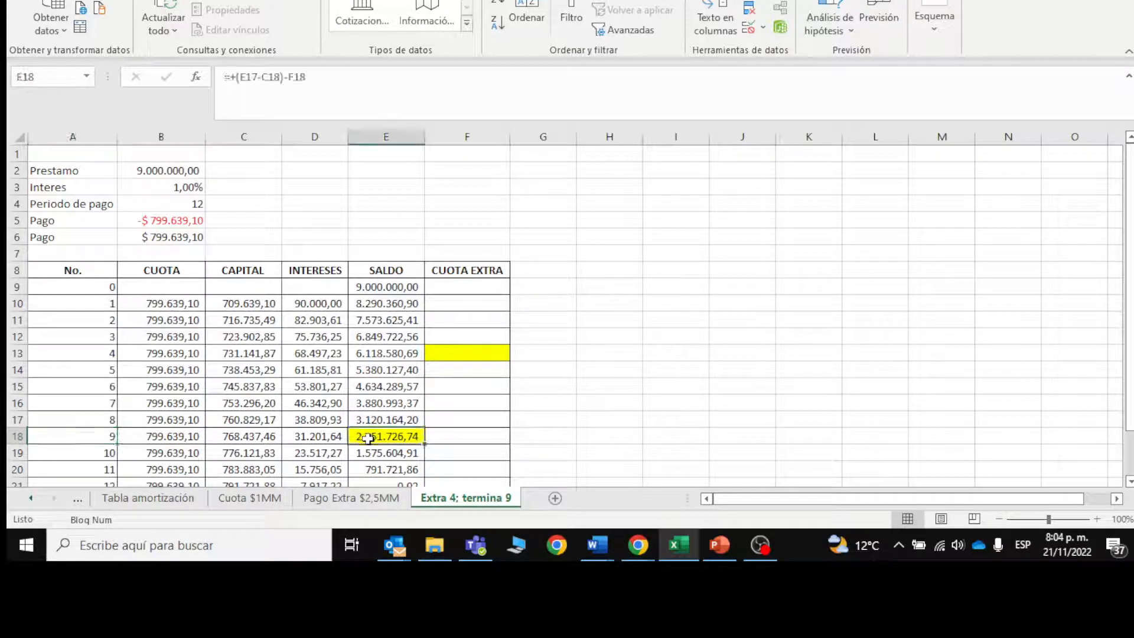
{"action": "left_click", "coordinate": [471, 356]}
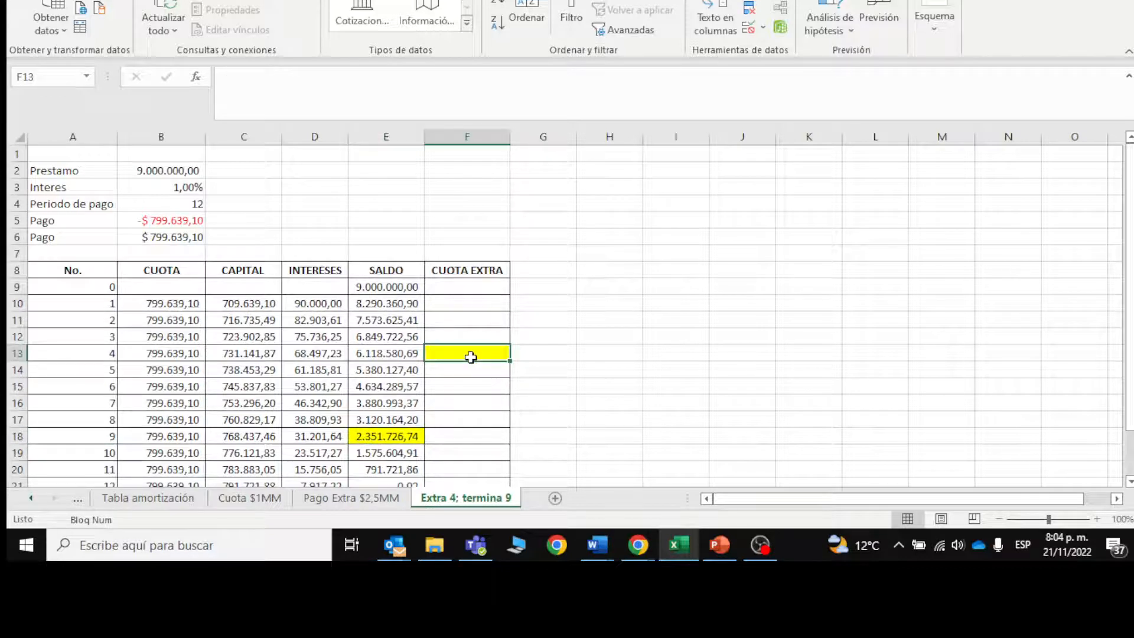
{"action": "left_click", "coordinate": [378, 436]}
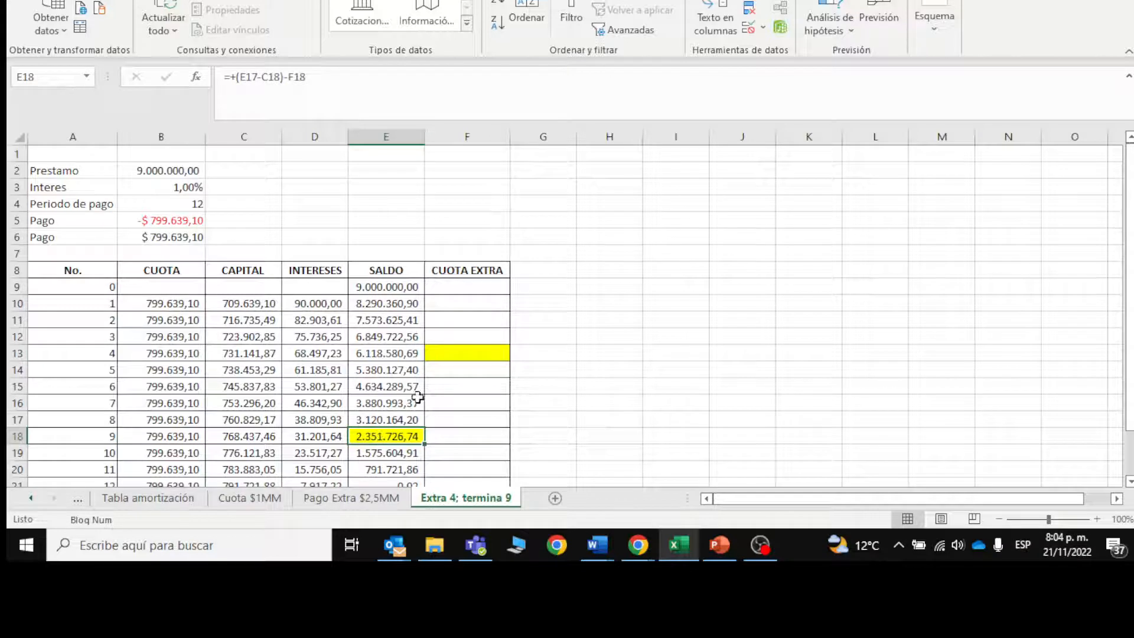
{"action": "left_click", "coordinate": [460, 353]}
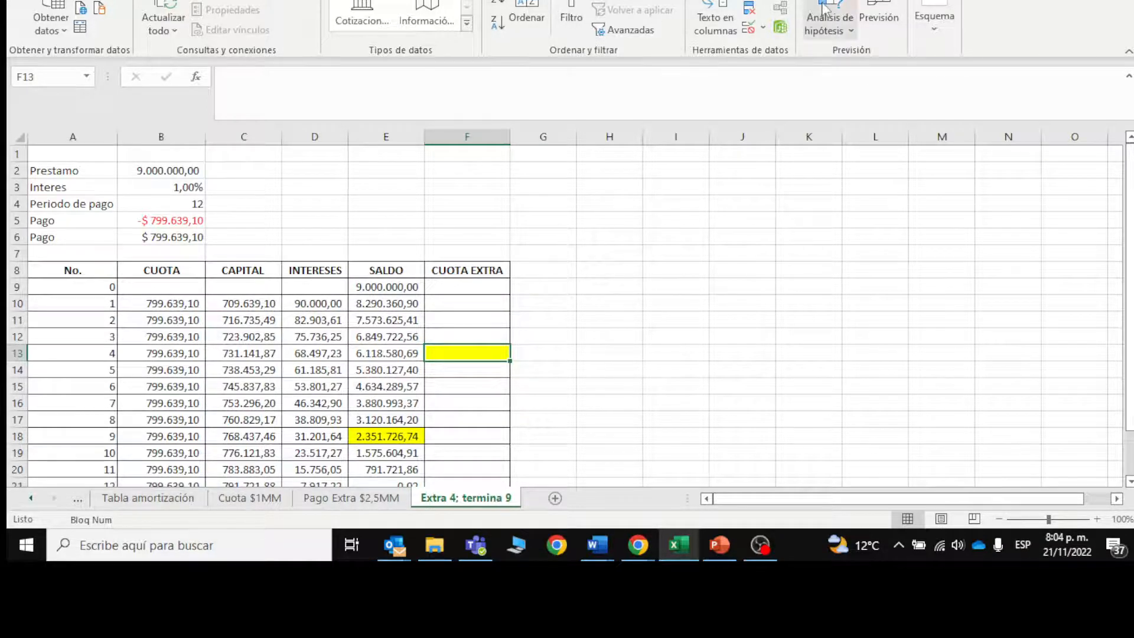
Step: Run Goal Seek to bring the SALDO in E18 to 0 by changing the CUOTA EXTRA in F13, and accept the solution
{"action": "left_click", "coordinate": [828, 24]}
{"action": "left_click", "coordinate": [854, 76]}
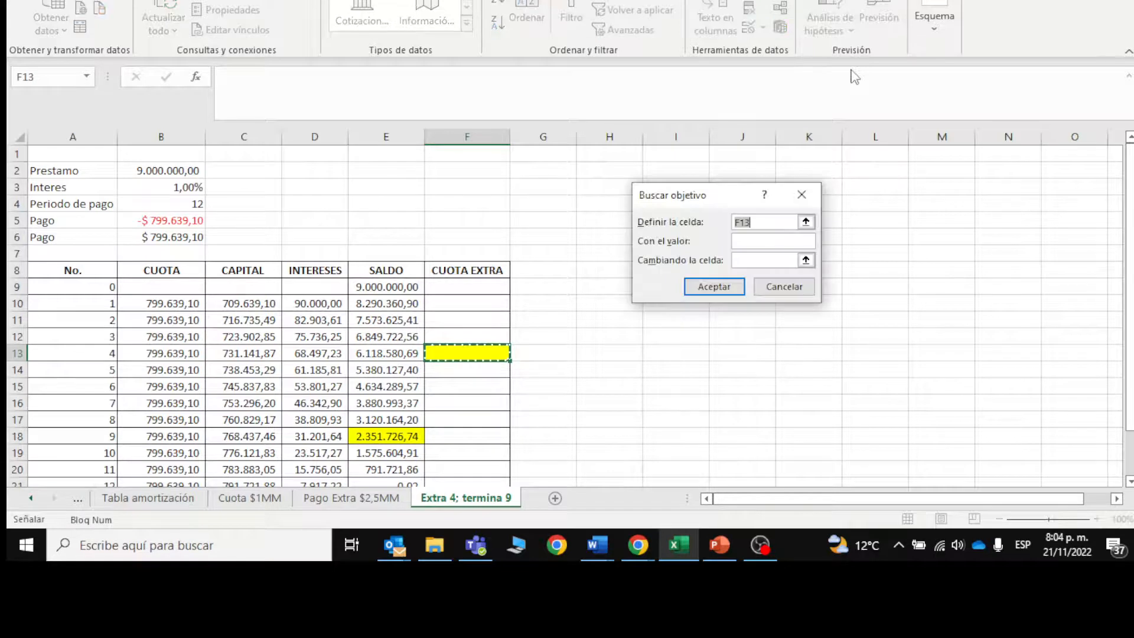
{"action": "left_click", "coordinate": [393, 437]}
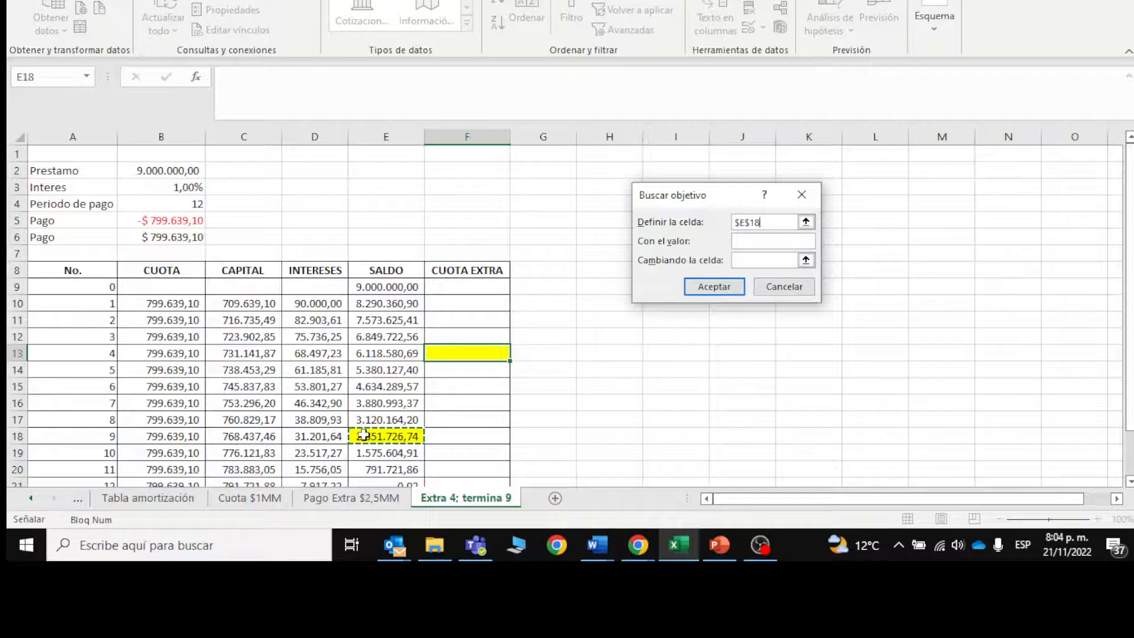
{"action": "left_click", "coordinate": [750, 240]}
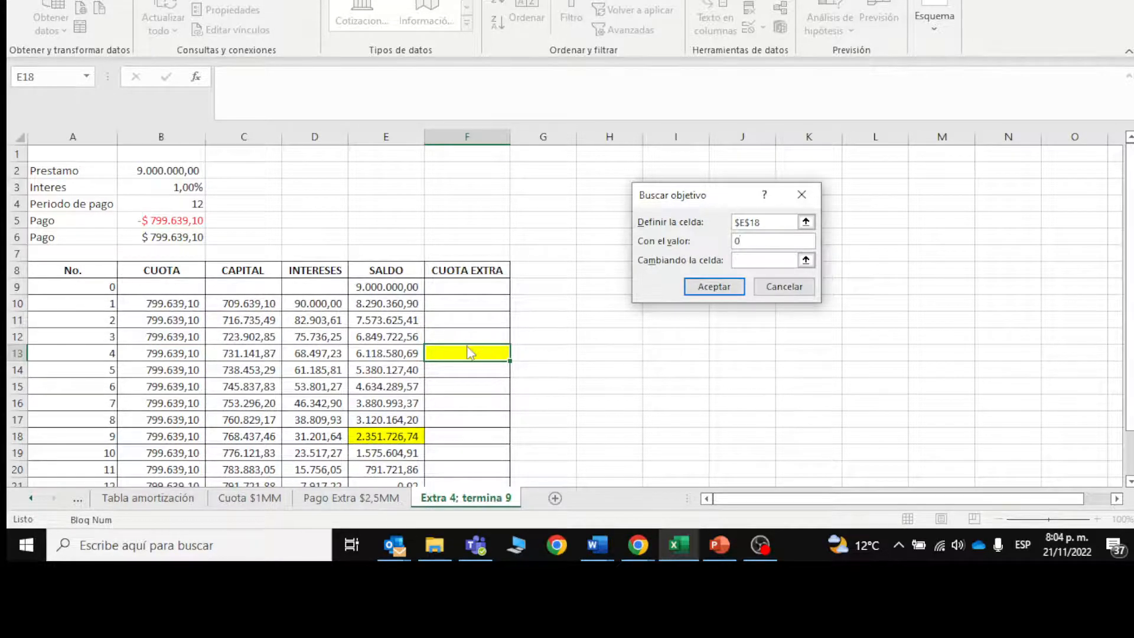
{"action": "key", "text": "Tab"}
{"action": "left_click", "coordinate": [479, 358]}
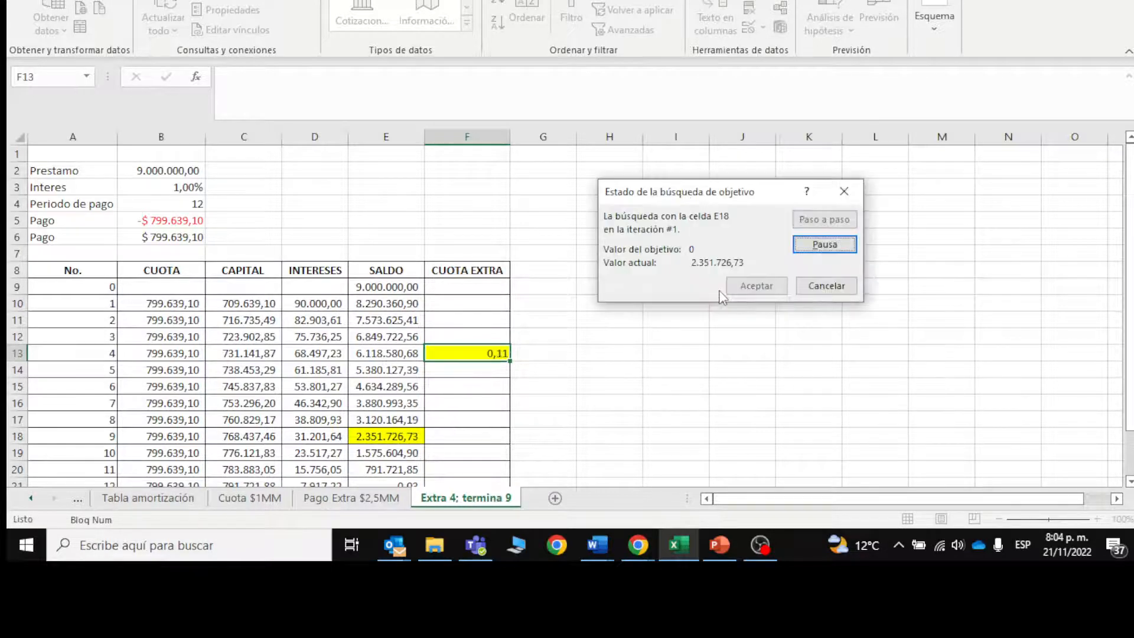
{"action": "left_click", "coordinate": [714, 287]}
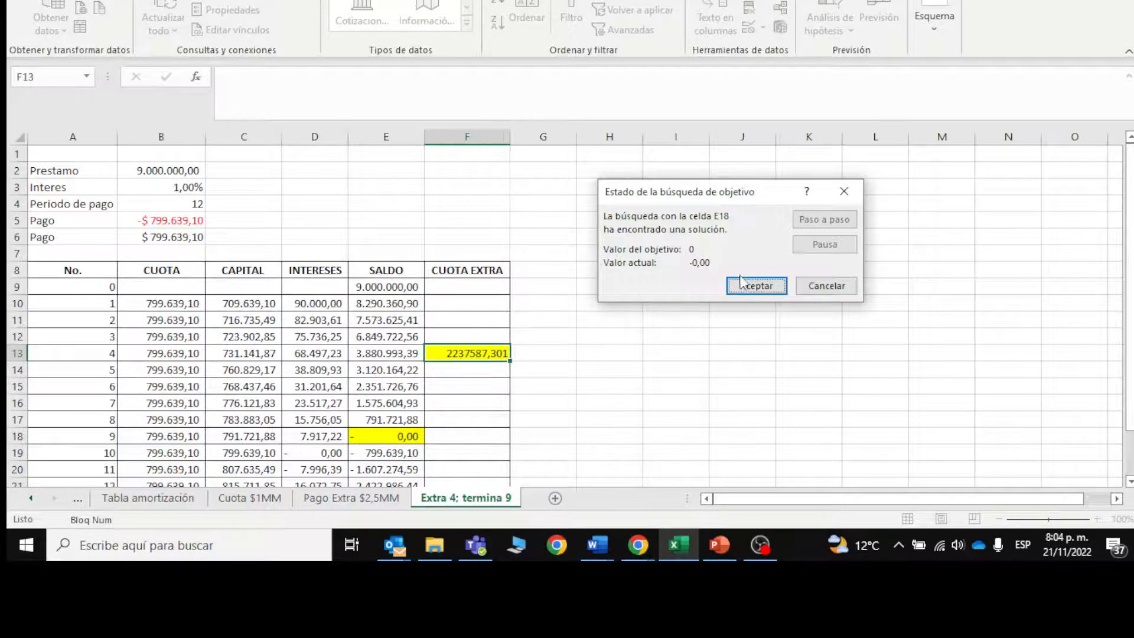
{"action": "left_click", "coordinate": [745, 285]}
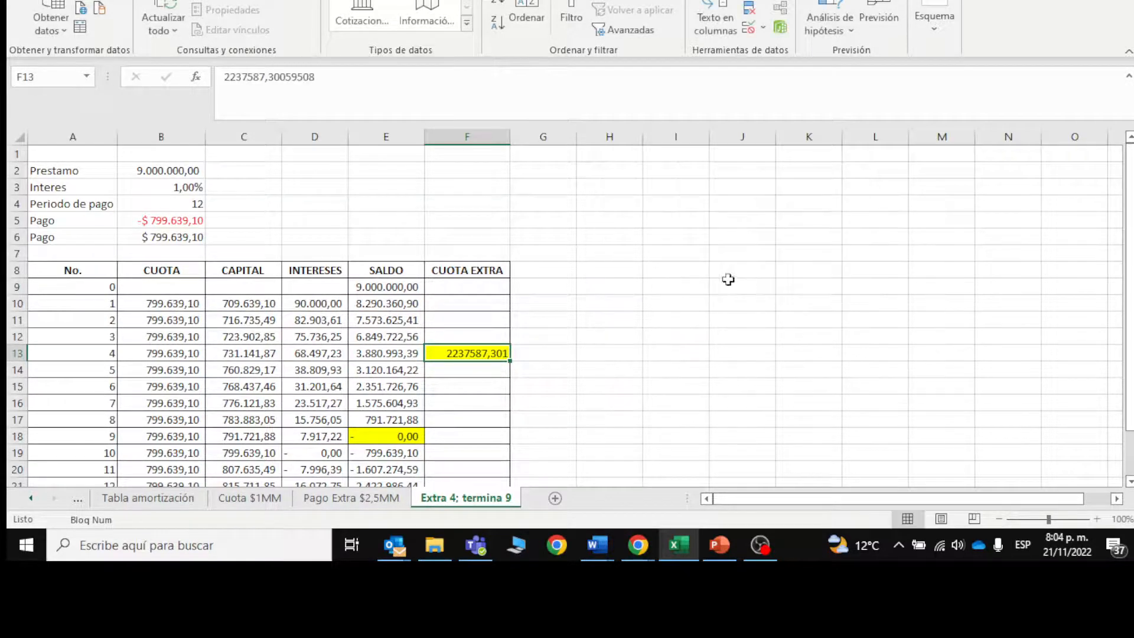
Step: Format column F in comma style with thousands separators
{"action": "left_click", "coordinate": [483, 137]}
{"action": "left_click", "coordinate": [74, 0]}
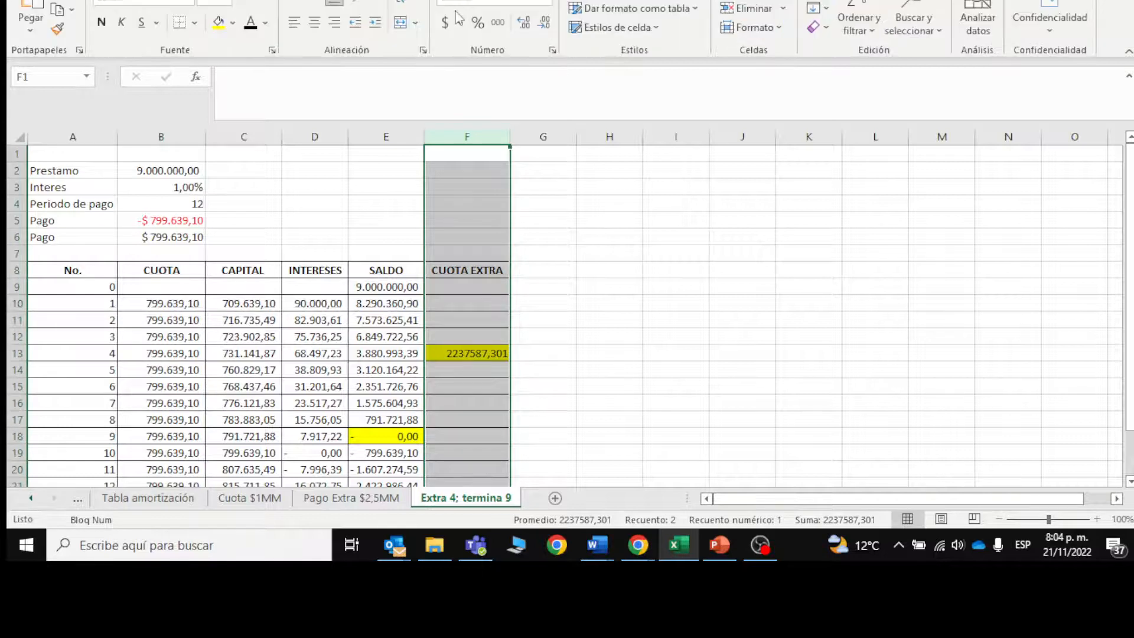
{"action": "left_click", "coordinate": [498, 23]}
Step: Examine the payment 9 SALDO in E18, the INTERESES of payments 1 to 8, and the CAPITAL formula in C10
{"action": "left_click", "coordinate": [376, 435]}
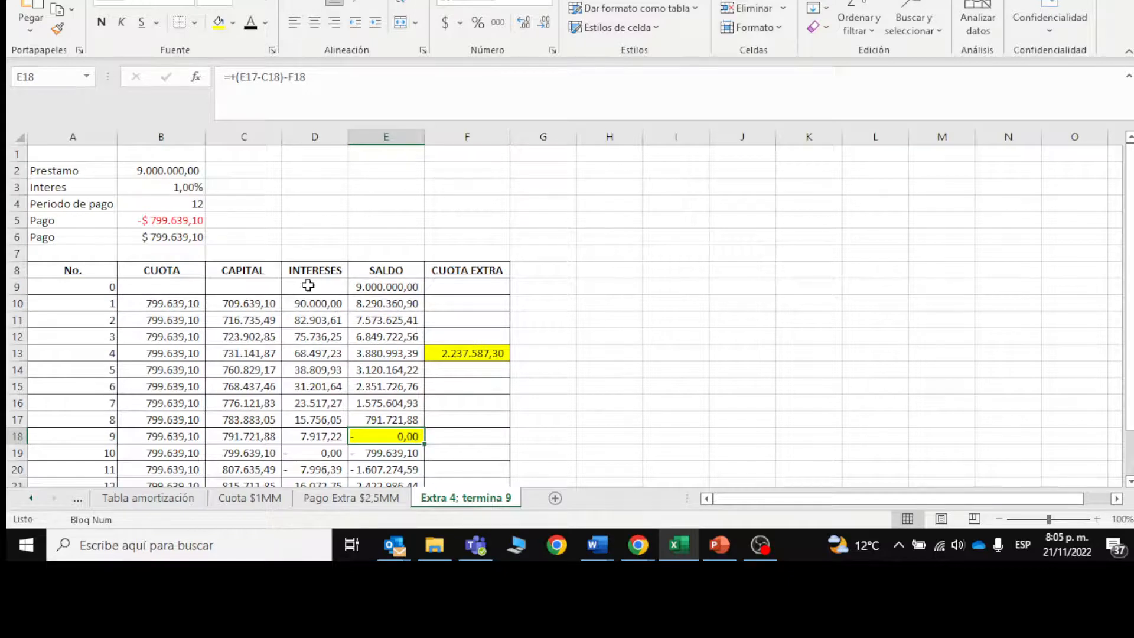
{"action": "left_click_drag", "start_coordinate": [306, 302], "coordinate": [317, 421]}
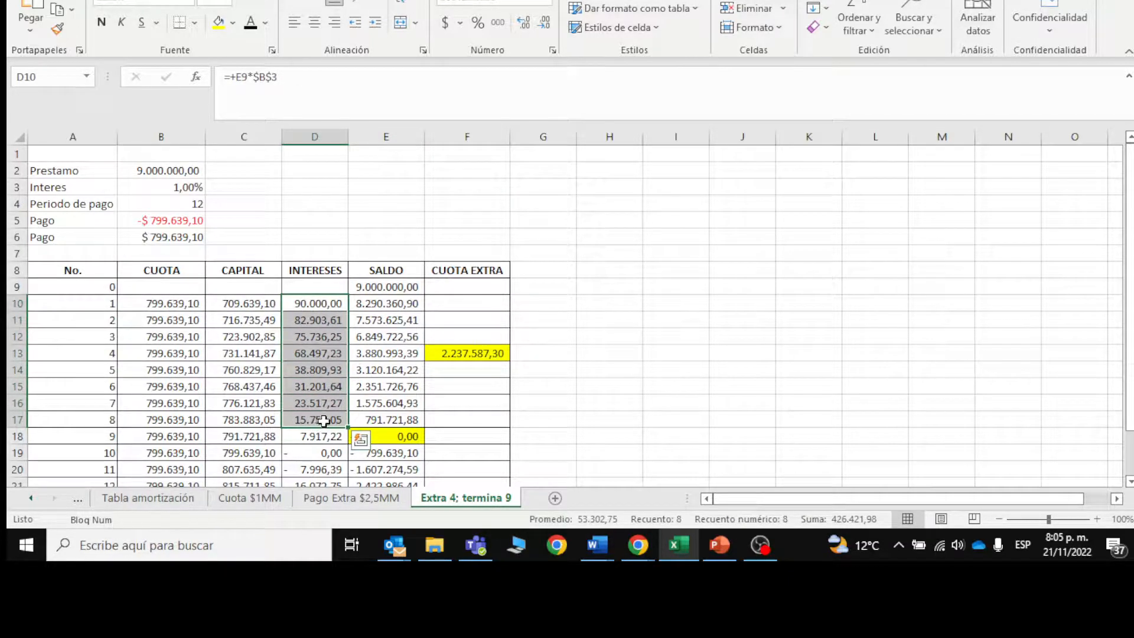
{"action": "left_click", "coordinate": [317, 422]}
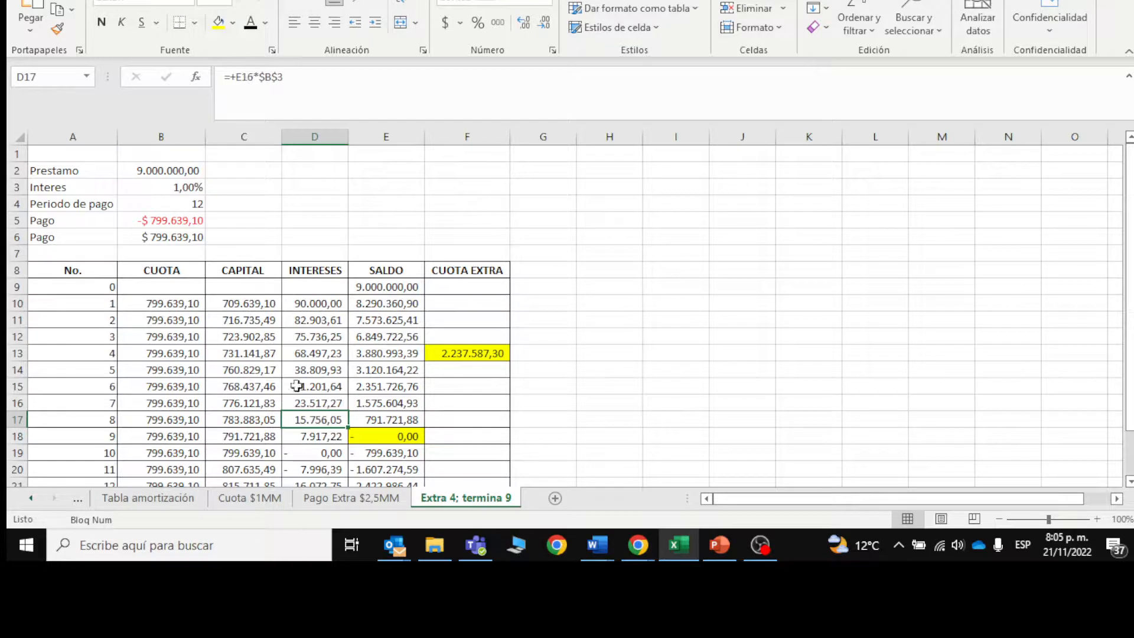
{"action": "left_click", "coordinate": [303, 306]}
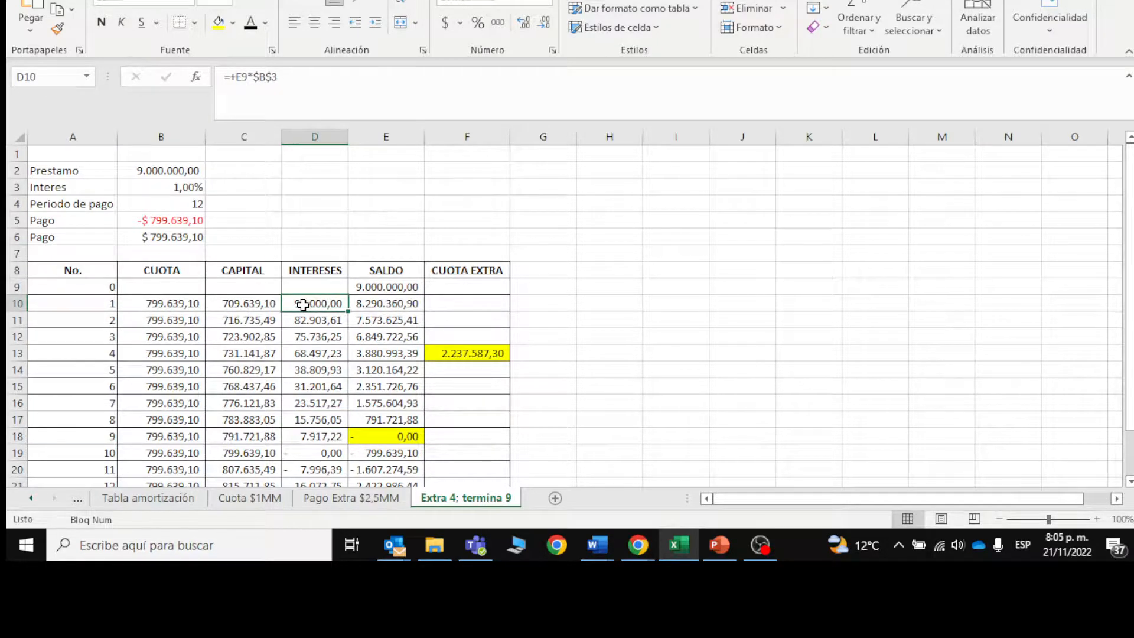
{"action": "left_click", "coordinate": [248, 300]}
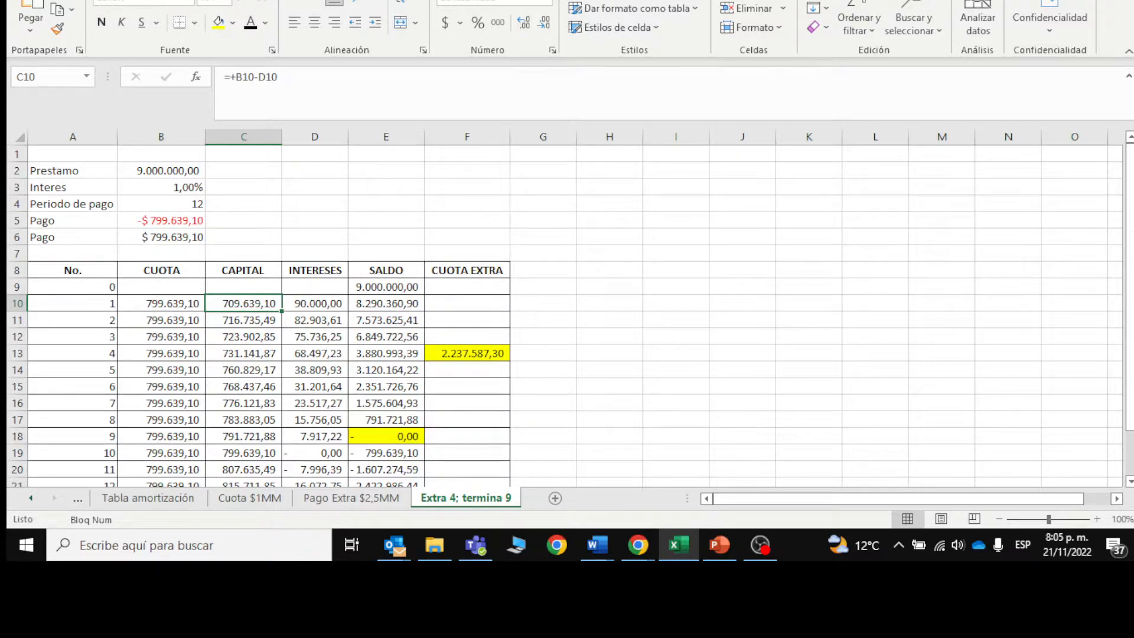
Step: Close the workbook and save the changes to Buscar objetivos en los créditos.xlsx
{"action": "key", "text": "alt+F4"}
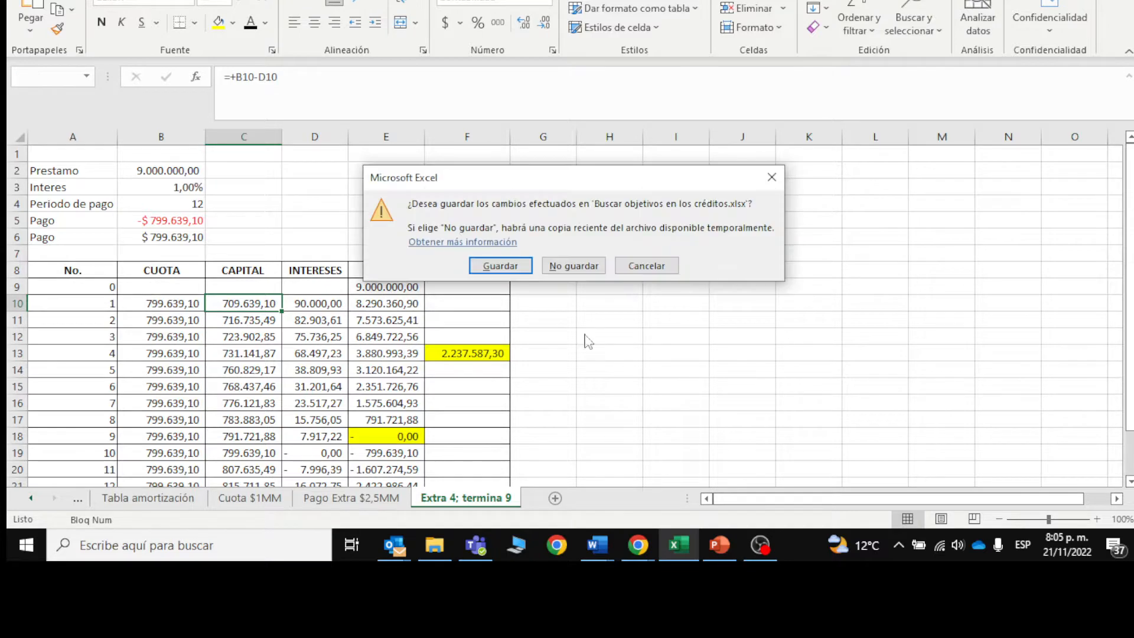
{"action": "left_click", "coordinate": [512, 266]}
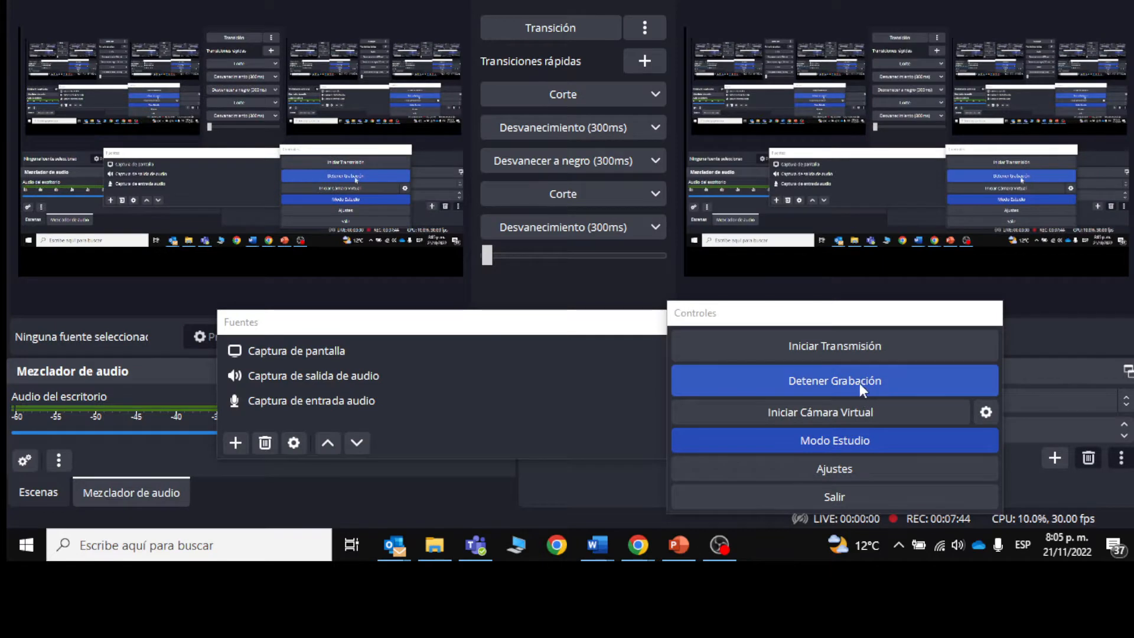
{"action": "left_click", "coordinate": [862, 387]}
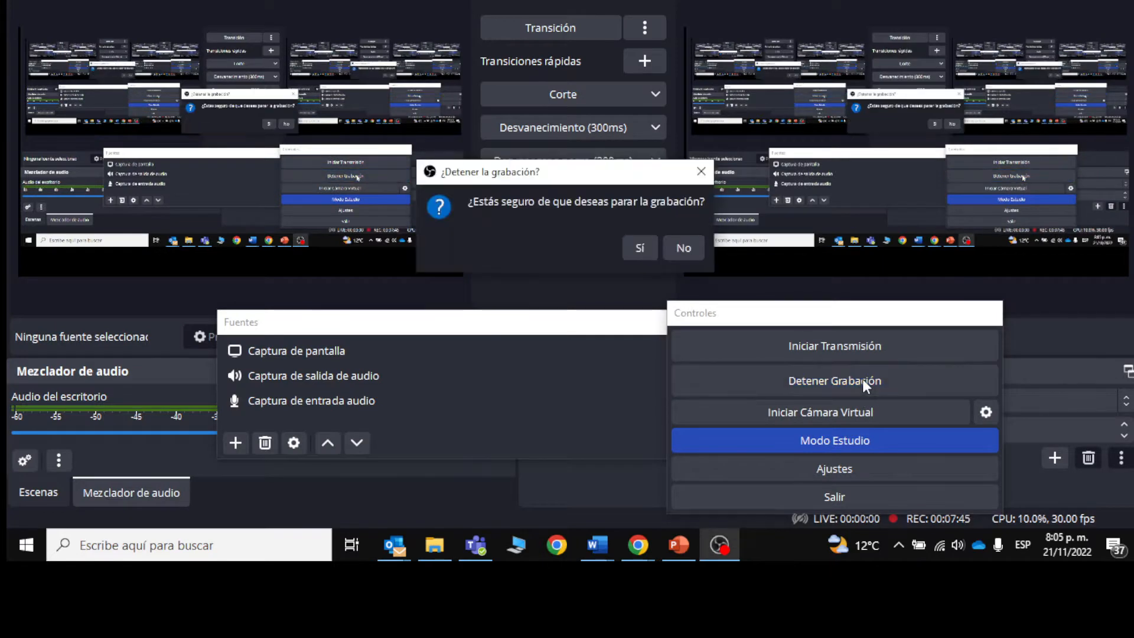